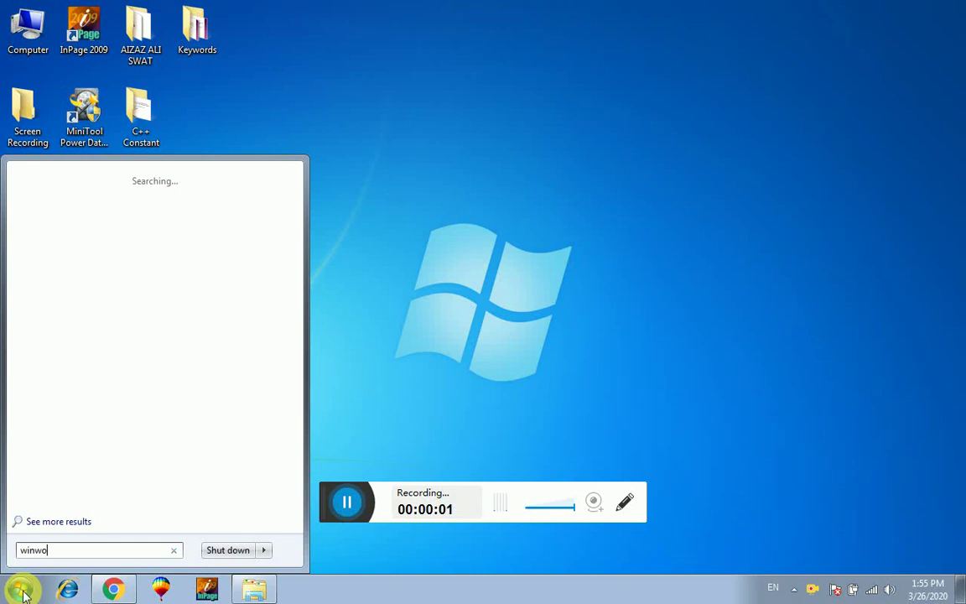
Launch Microsoft Word from the Start menu search results to get a blank document
{"action": "left_click", "coordinate": [21, 590]}
{"action": "left_click", "coordinate": [99, 509]}
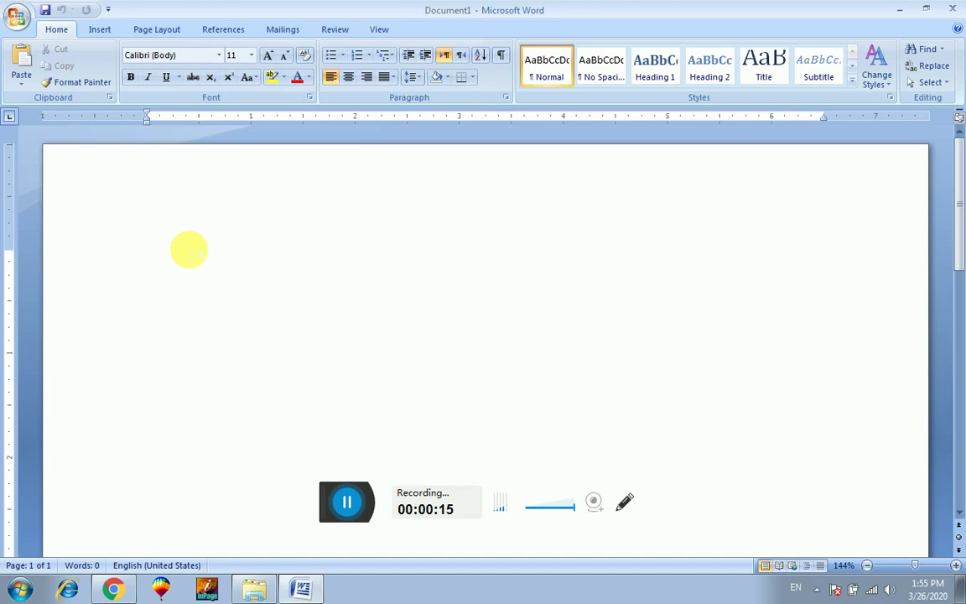
Type the heading 'FONTS:' on the first line of the blank document
{"action": "type", "text": "FONTS"}
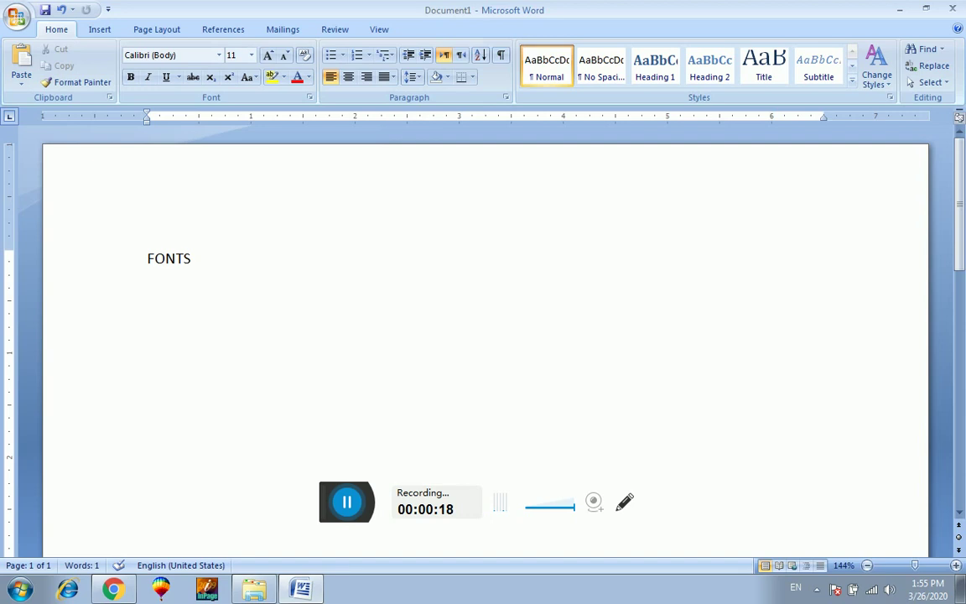
{"action": "type", "text": ":"}
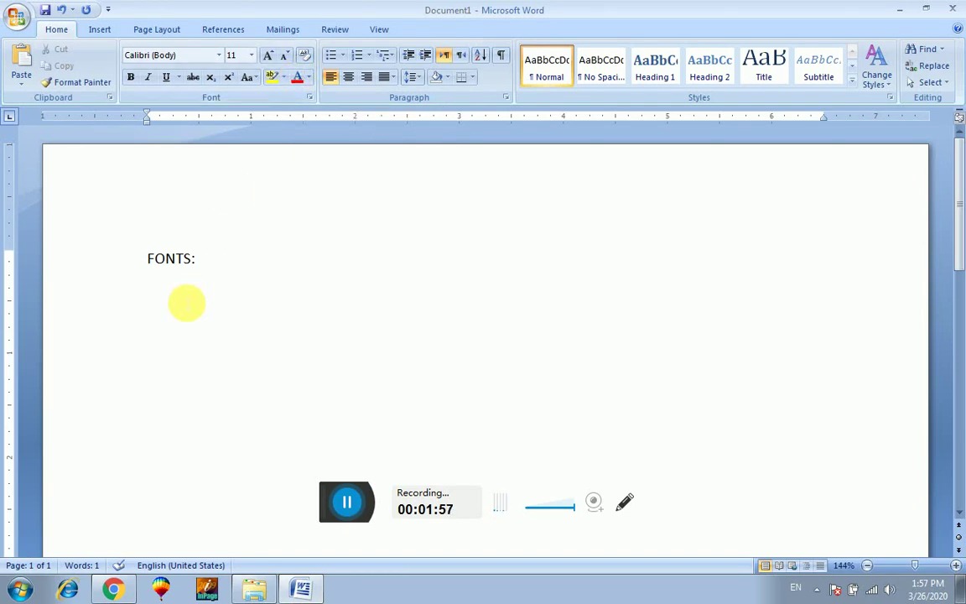
Type 'Khyber Computer & Vocational College' below the heading, correcting the 'Vocatinal' typo
{"action": "type", "text": "Khyber Comp"}
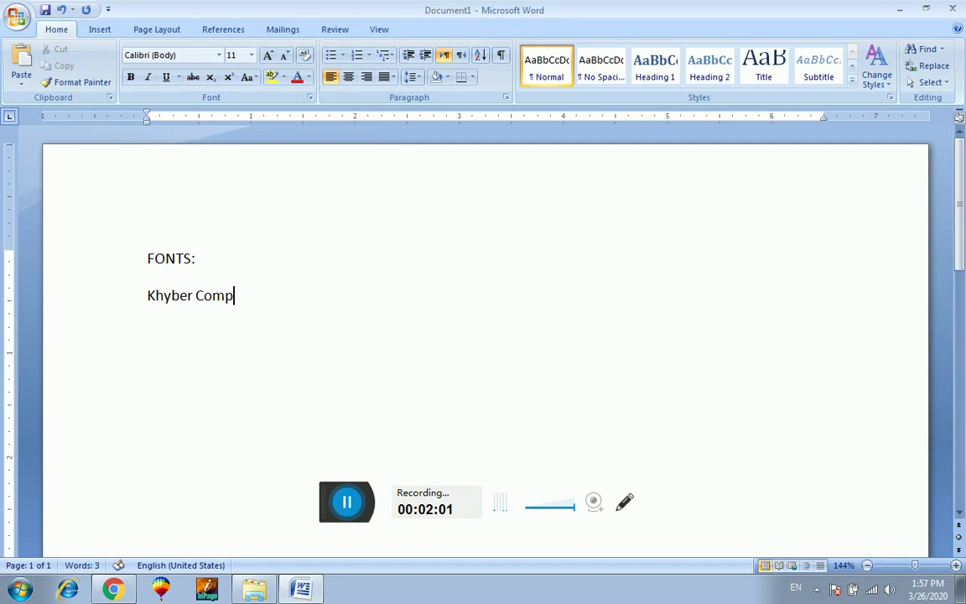
{"action": "type", "text": "uter"}
{"action": "type", "text": " & Vocatinal"}
{"action": "key", "text": "BackSpace"}
{"action": "key", "text": "BackSpace"}
{"action": "key", "text": "BackSpace"}
{"action": "type", "text": "onal"}
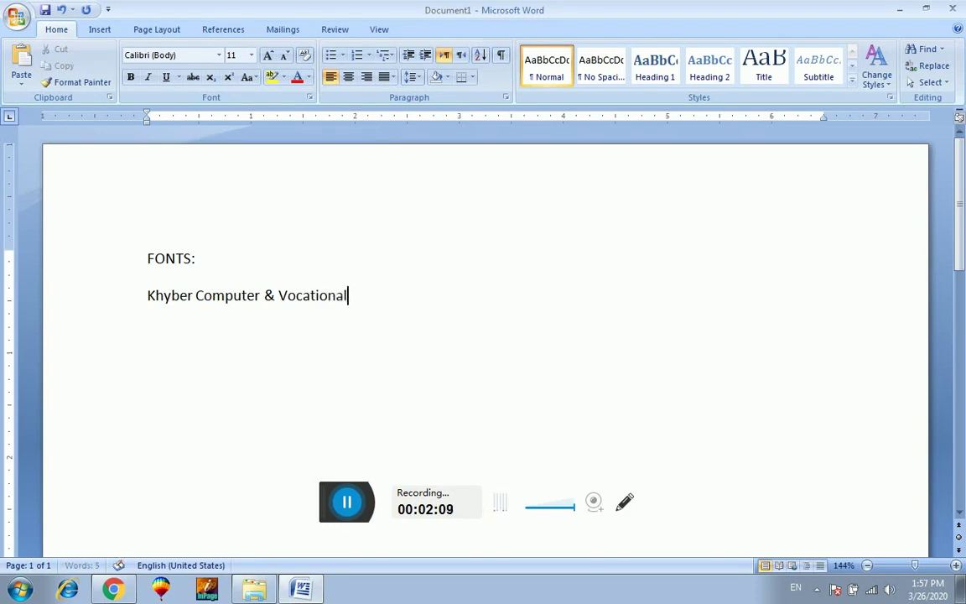
{"action": "type", "text": " College"}
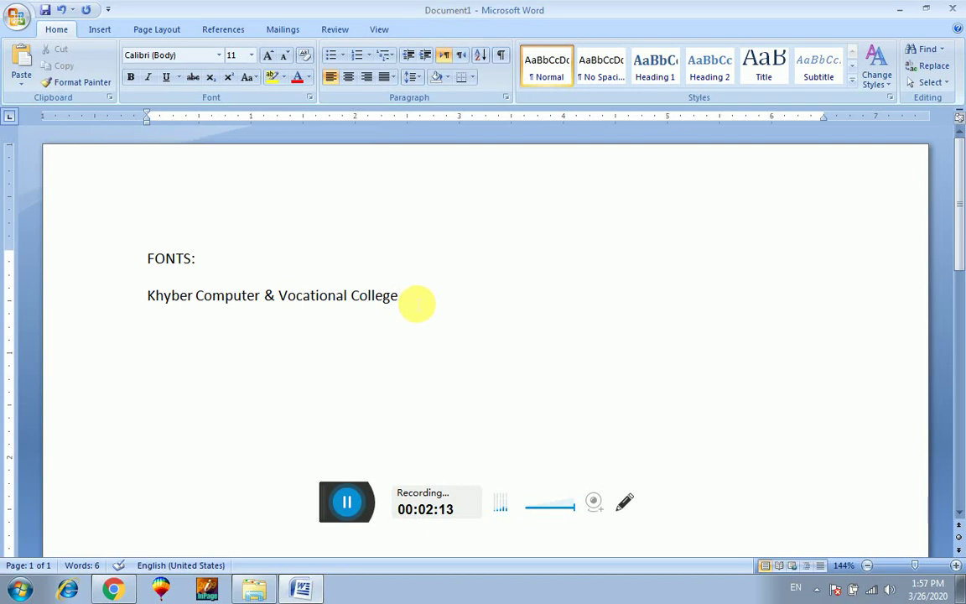
Select the whole 'Khyber Computer & Vocational College' line
{"action": "key", "text": "shift+Left"}
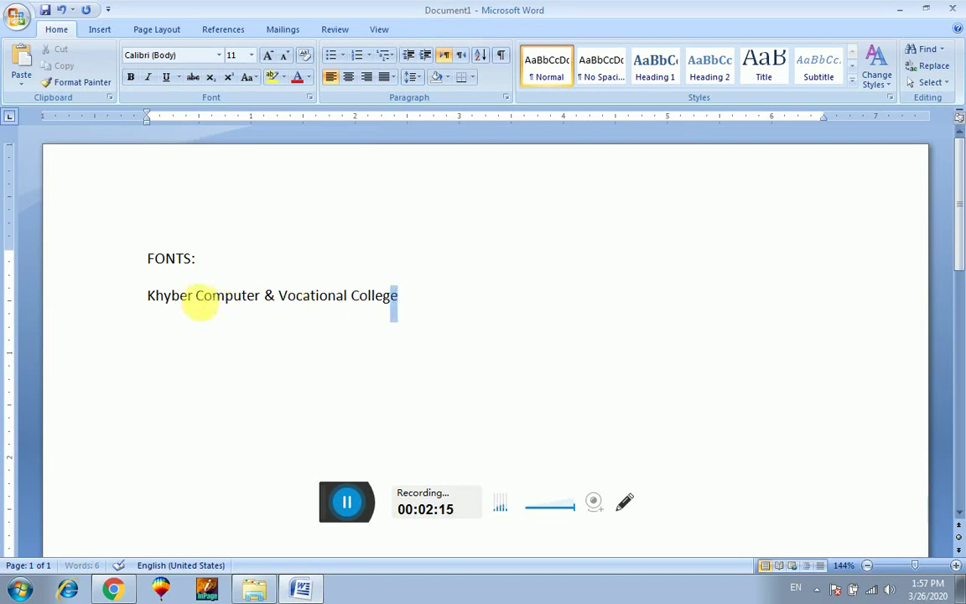
{"action": "left_click", "coordinate": [172, 298], "text": "shift"}
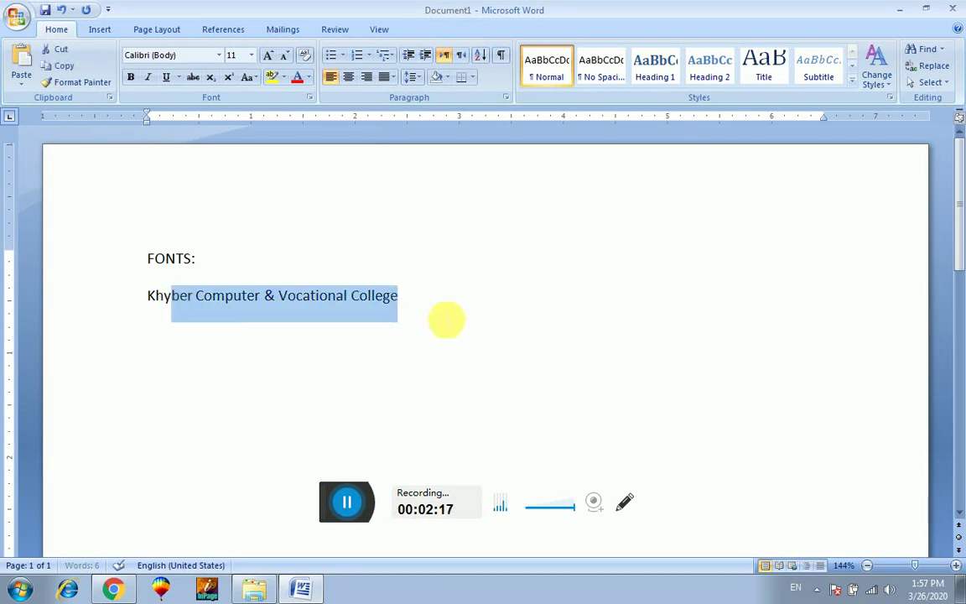
{"action": "left_click", "coordinate": [426, 308]}
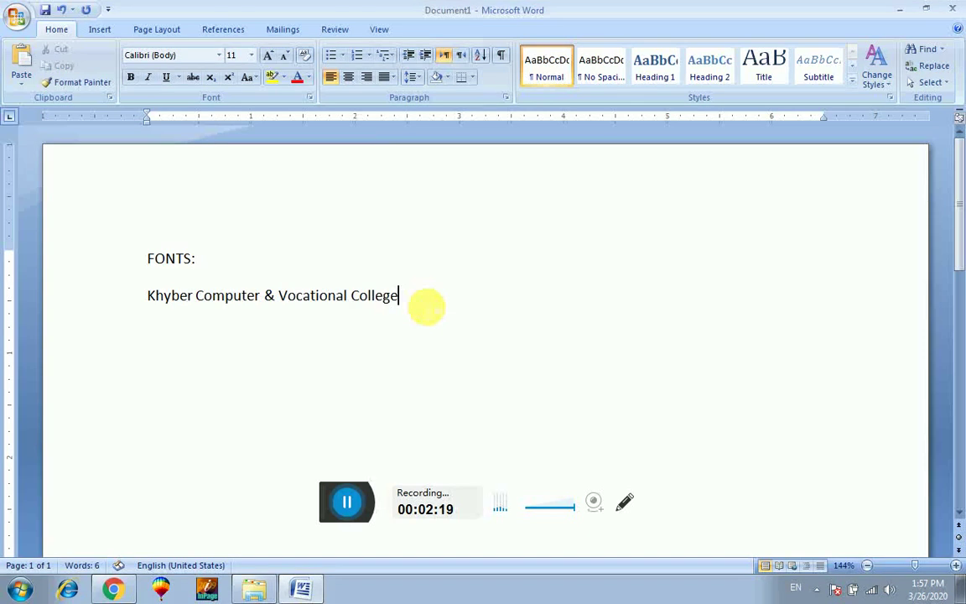
{"action": "left_click_drag", "start_coordinate": [420, 305], "coordinate": [88, 299]}
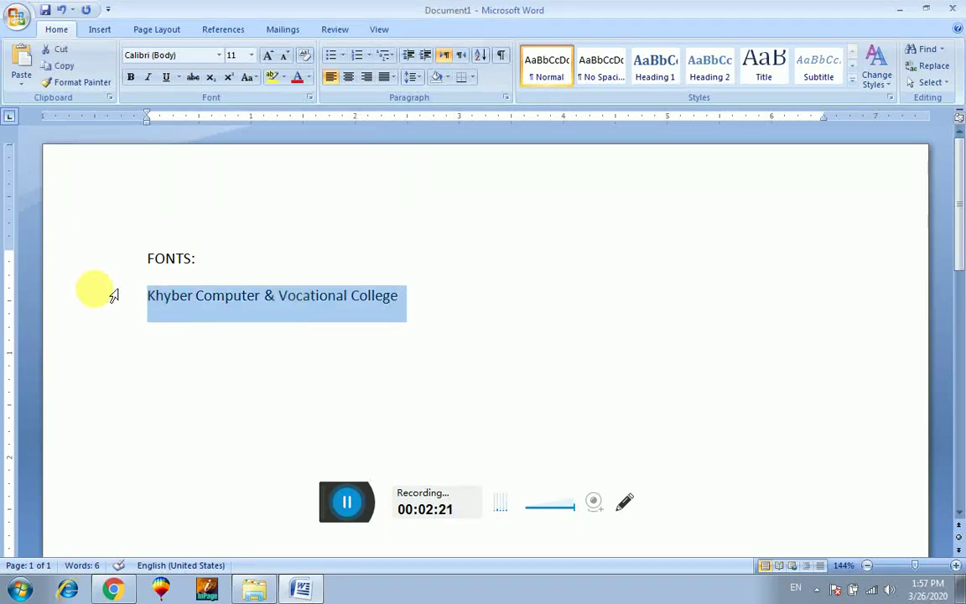
{"action": "left_click", "coordinate": [221, 56]}
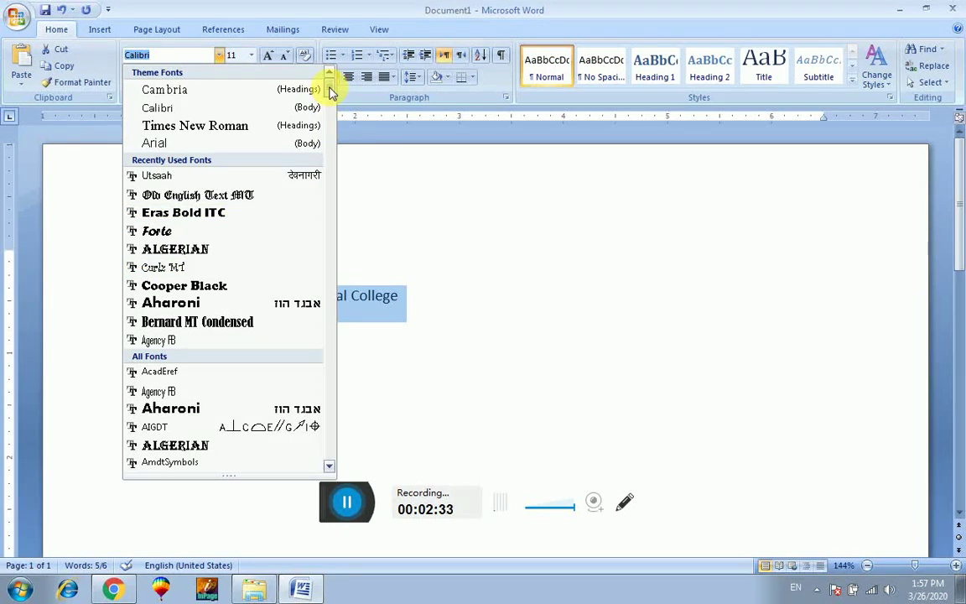
Apply the Britannic Bold font to the college-name line
{"action": "scroll", "coordinate": [330, 92], "scroll_direction": "down", "scroll_amount": 2}
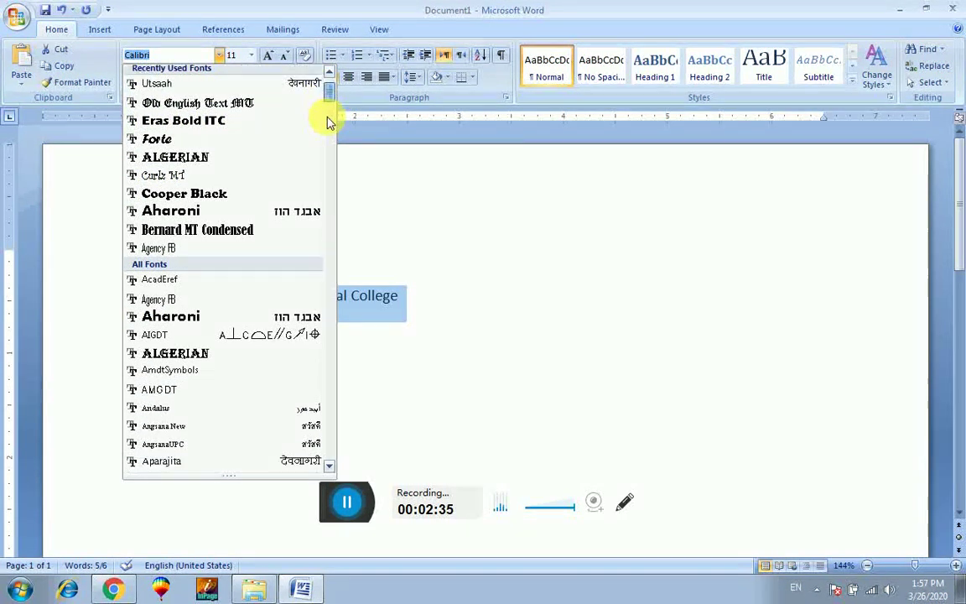
{"action": "scroll", "coordinate": [330, 119], "scroll_direction": "down", "scroll_amount": 10}
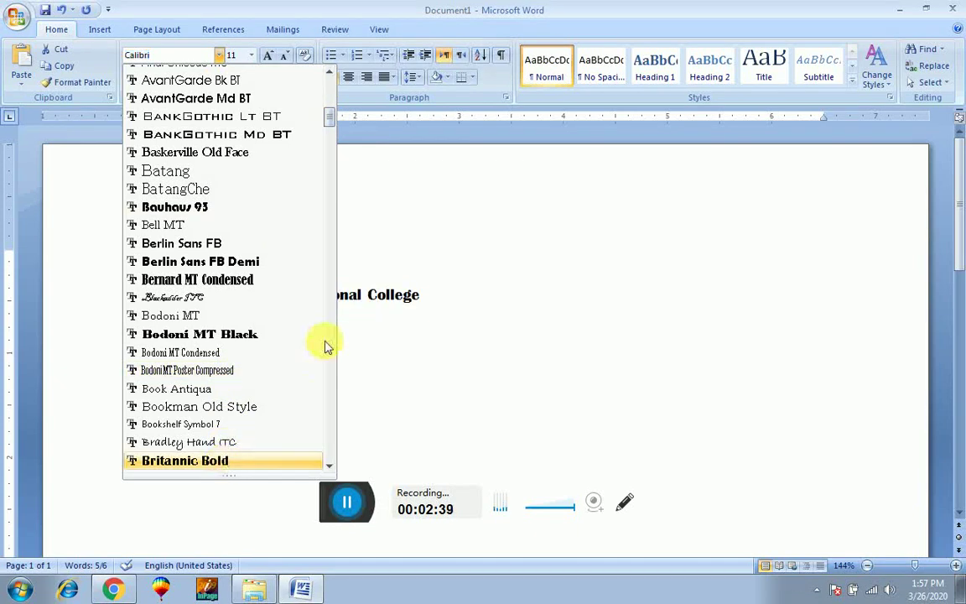
{"action": "key", "text": "Return"}
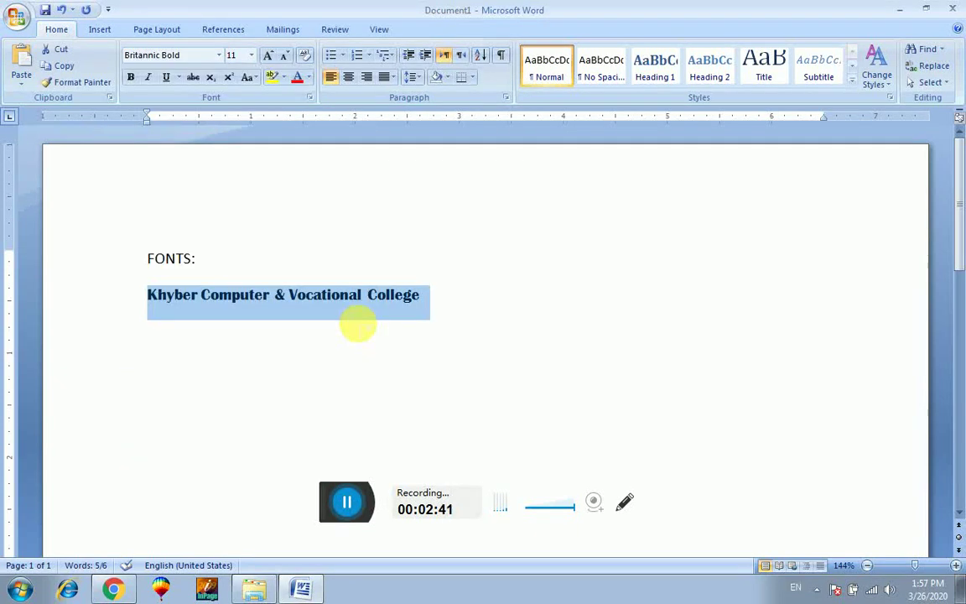
{"action": "left_click", "coordinate": [254, 57]}
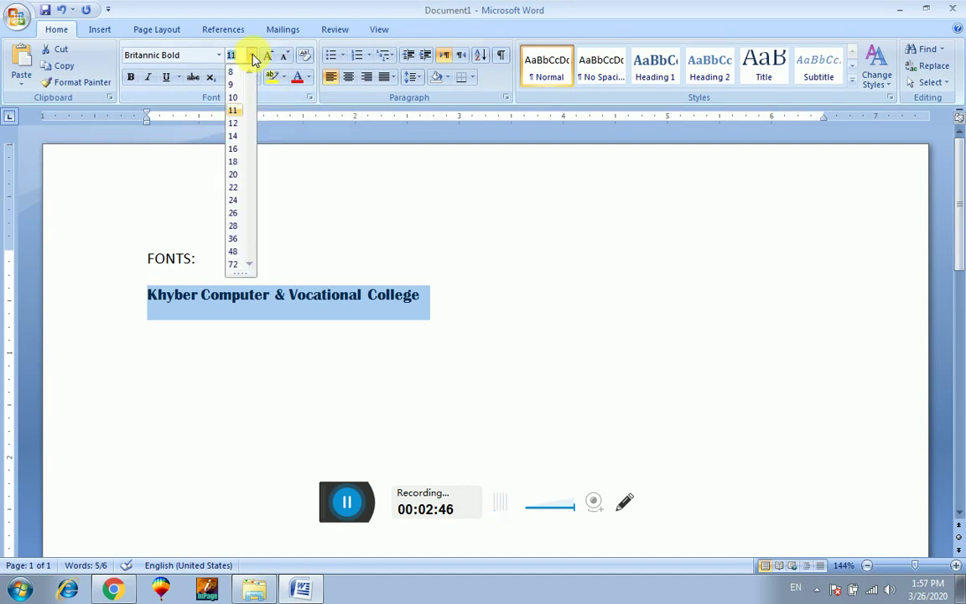
Set the college line to 24 pt, then grow and shrink it, returning to 24
{"action": "left_click", "coordinate": [233, 200]}
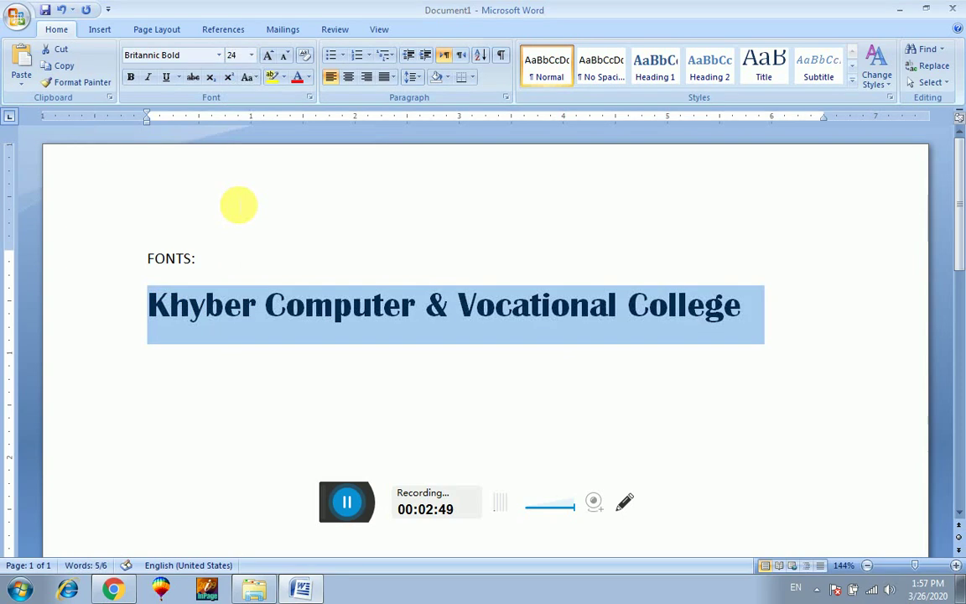
{"action": "left_click", "coordinate": [269, 61]}
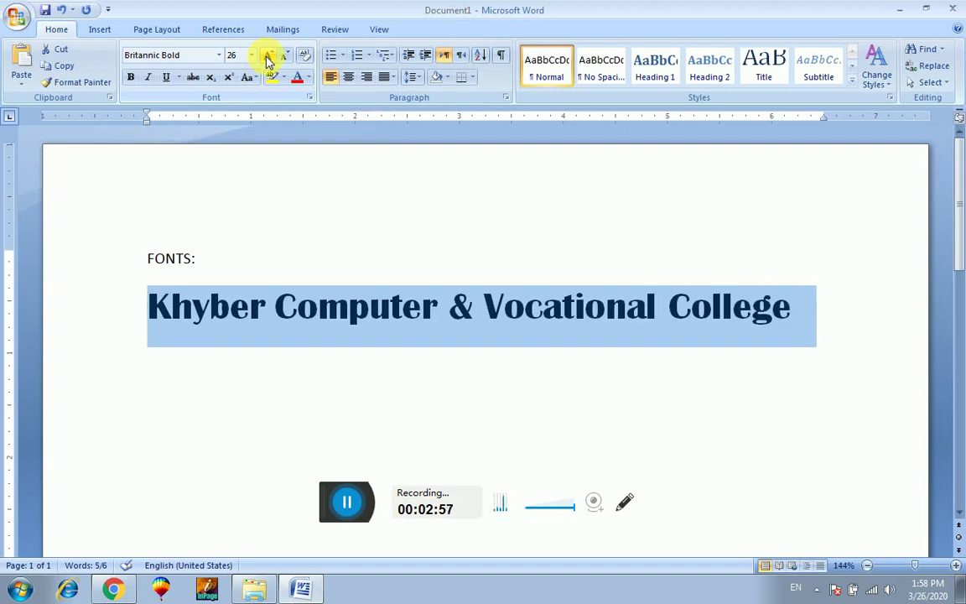
{"action": "left_click", "coordinate": [268, 61]}
{"action": "left_click", "coordinate": [269, 62]}
{"action": "left_click", "coordinate": [268, 61]}
{"action": "left_click", "coordinate": [268, 61]}
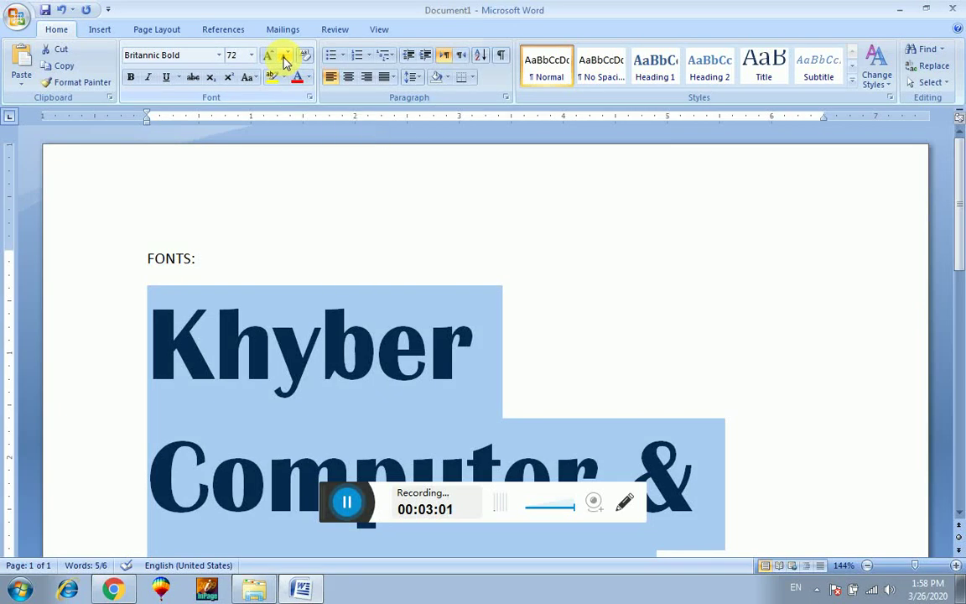
{"action": "left_click", "coordinate": [285, 61]}
{"action": "left_click", "coordinate": [285, 61]}
{"action": "left_click", "coordinate": [285, 61]}
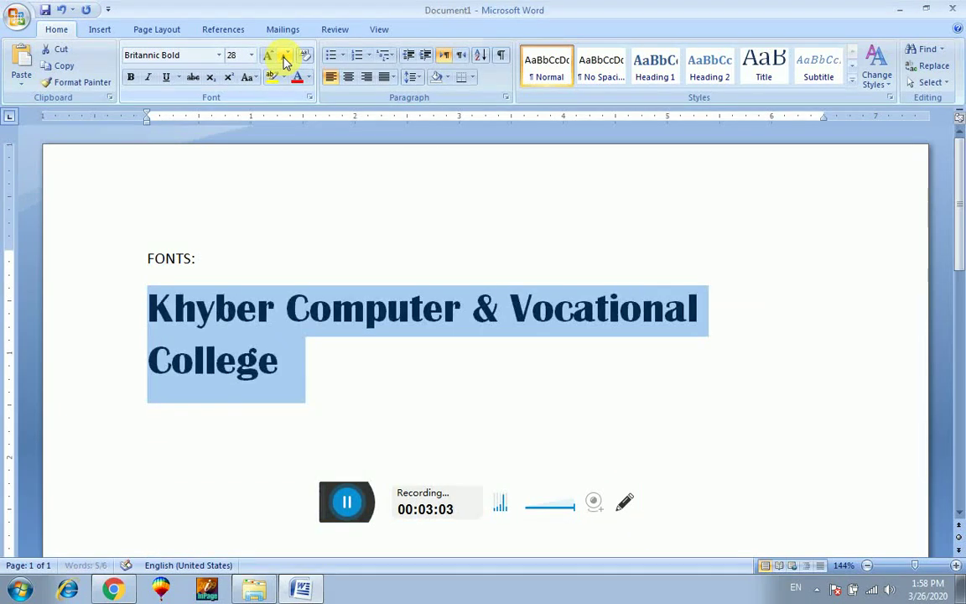
{"action": "left_click", "coordinate": [285, 61]}
{"action": "left_click", "coordinate": [285, 62]}
{"action": "left_click", "coordinate": [285, 61]}
{"action": "left_click", "coordinate": [285, 61]}
{"action": "left_click", "coordinate": [285, 61]}
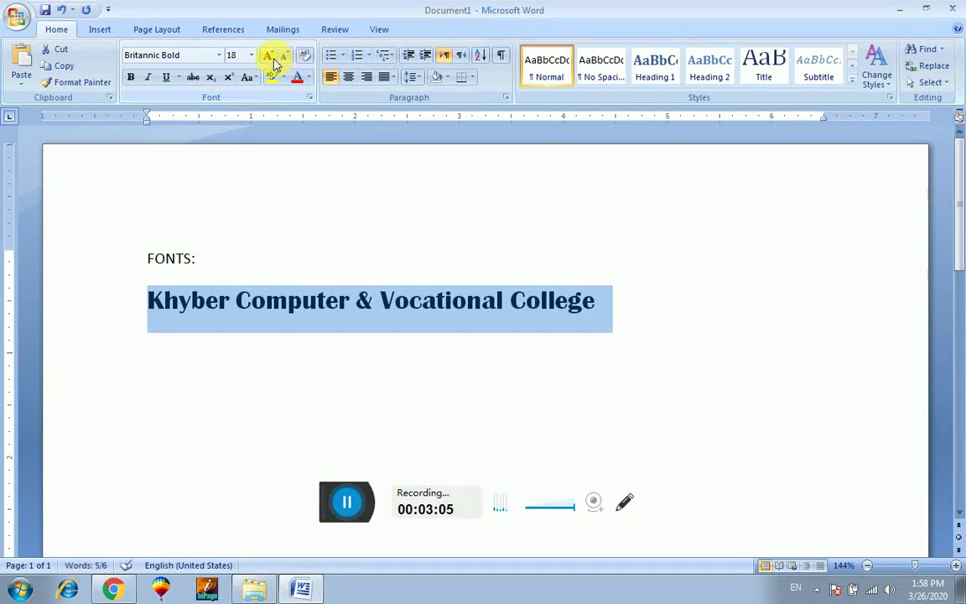
{"action": "left_click", "coordinate": [273, 60]}
{"action": "left_click", "coordinate": [273, 60]}
{"action": "left_click", "coordinate": [274, 61]}
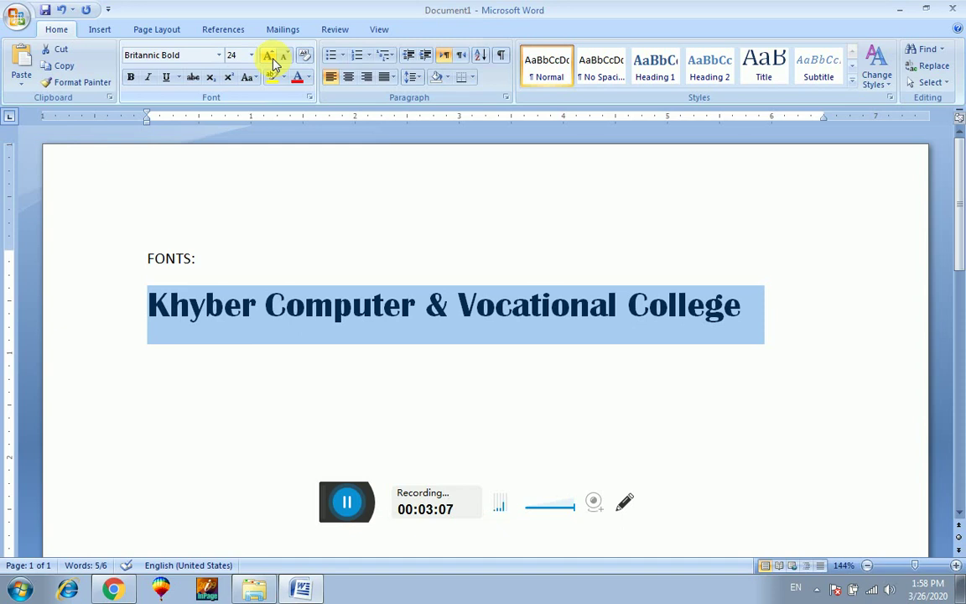
Grow the line up to 80 pt, shrink it back, settle at 36 pt, then clear its formatting
{"action": "left_click", "coordinate": [273, 60]}
{"action": "left_click", "coordinate": [273, 60]}
{"action": "left_click", "coordinate": [273, 61]}
{"action": "left_click", "coordinate": [274, 61]}
{"action": "left_click", "coordinate": [274, 60]}
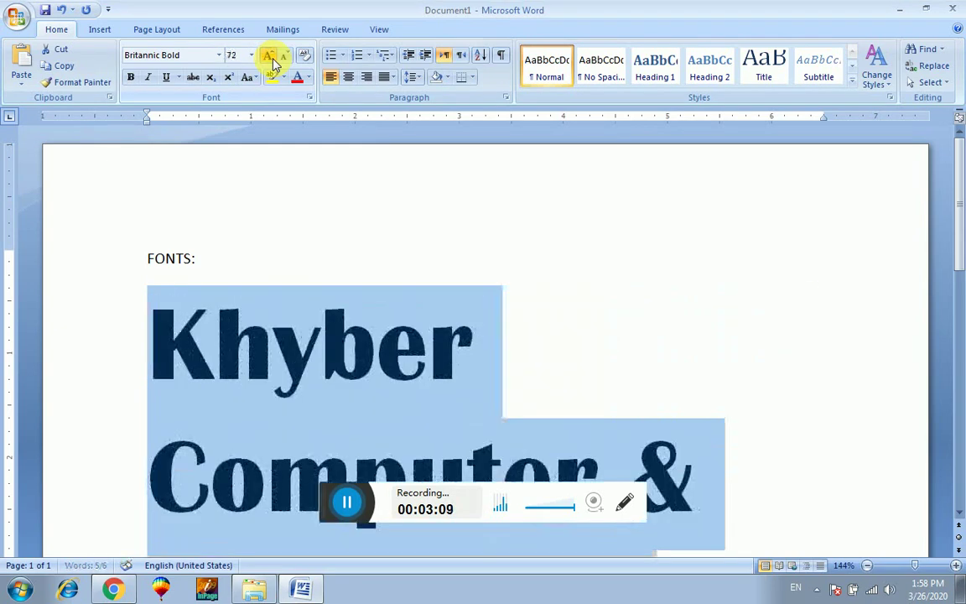
{"action": "left_click", "coordinate": [273, 60]}
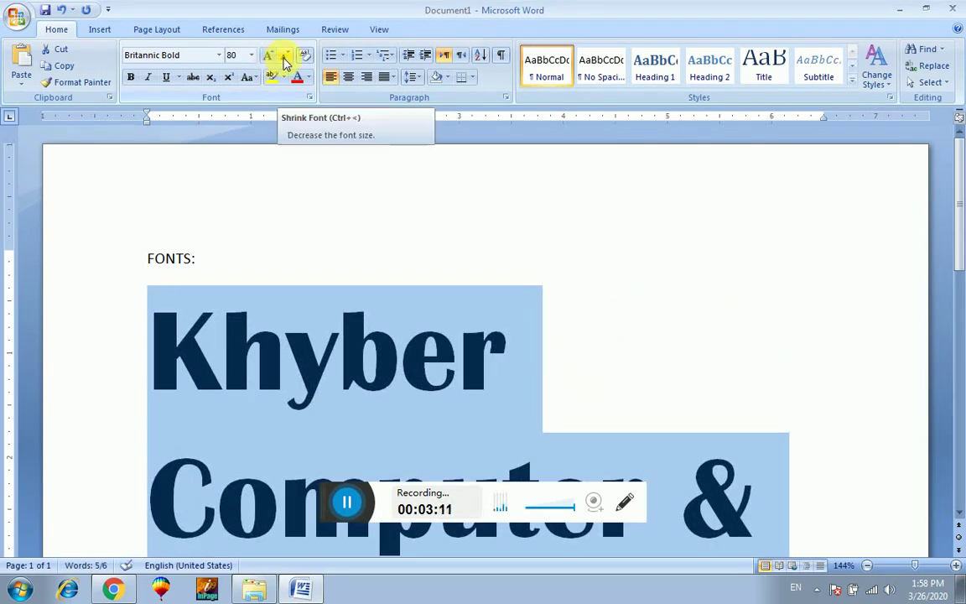
{"action": "left_click", "coordinate": [285, 58]}
{"action": "left_click", "coordinate": [285, 58]}
{"action": "left_click", "coordinate": [285, 58]}
{"action": "left_click", "coordinate": [285, 58]}
{"action": "left_click", "coordinate": [267, 56]}
{"action": "left_click", "coordinate": [267, 56]}
{"action": "left_click", "coordinate": [268, 56]}
{"action": "left_click", "coordinate": [283, 57]}
{"action": "left_click", "coordinate": [285, 59]}
{"action": "left_click", "coordinate": [285, 58]}
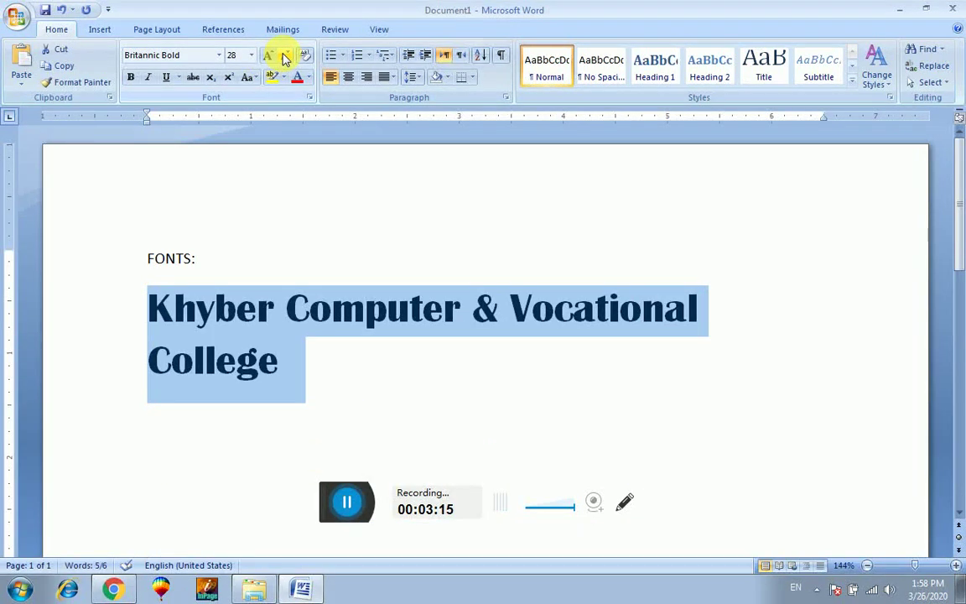
{"action": "left_click", "coordinate": [267, 56]}
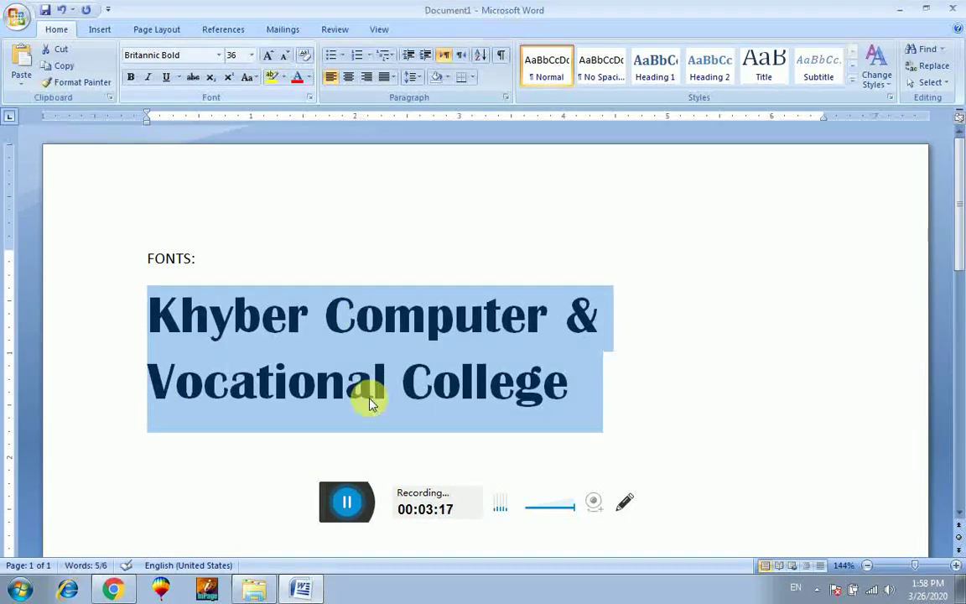
{"action": "left_click", "coordinate": [307, 57]}
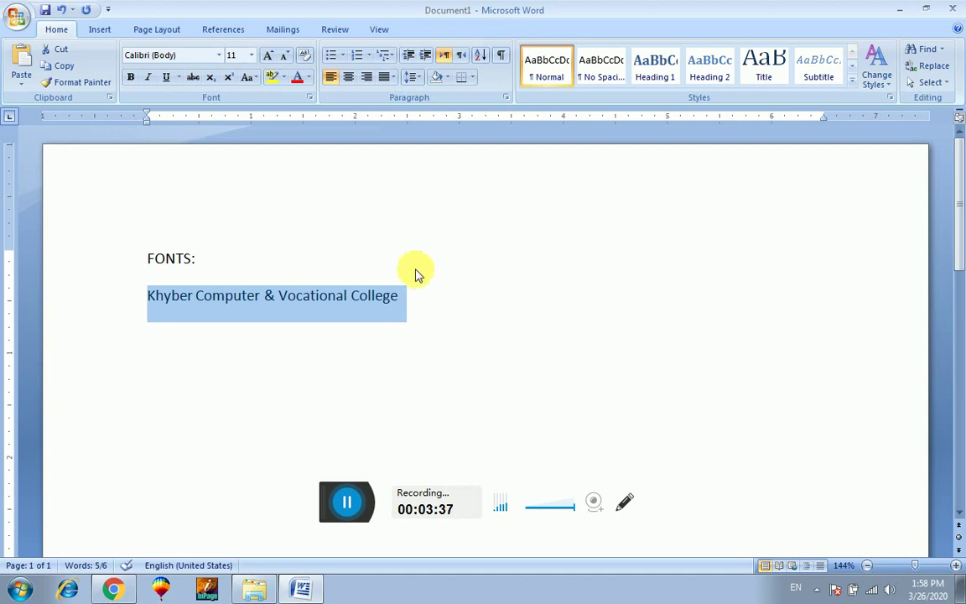
Reselect the college-name line and overwrite it with the typed certificate sentence about the student
{"action": "left_click", "coordinate": [422, 300]}
{"action": "left_click_drag", "start_coordinate": [407, 302], "coordinate": [149, 298]}
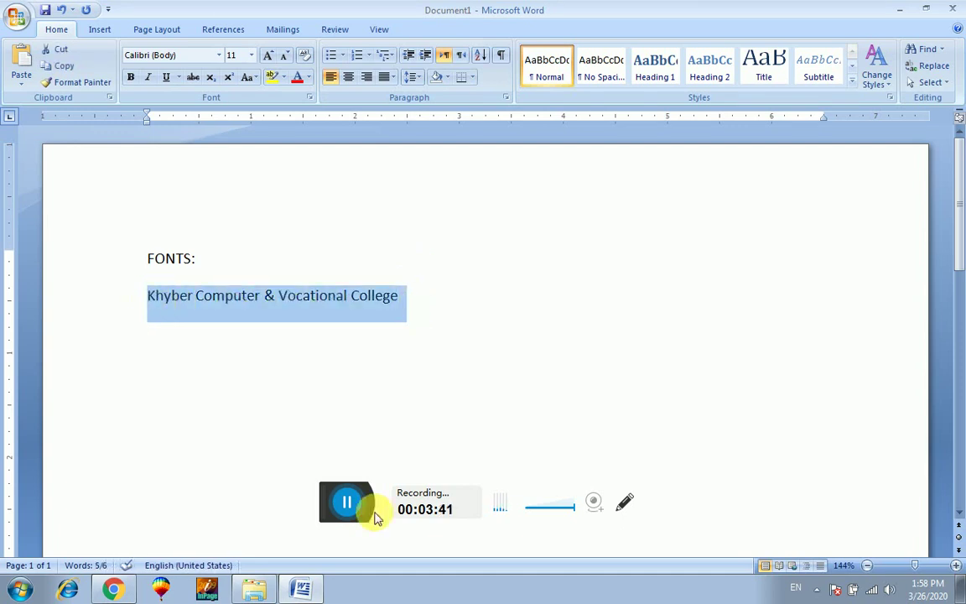
{"action": "type", "text": "This"}
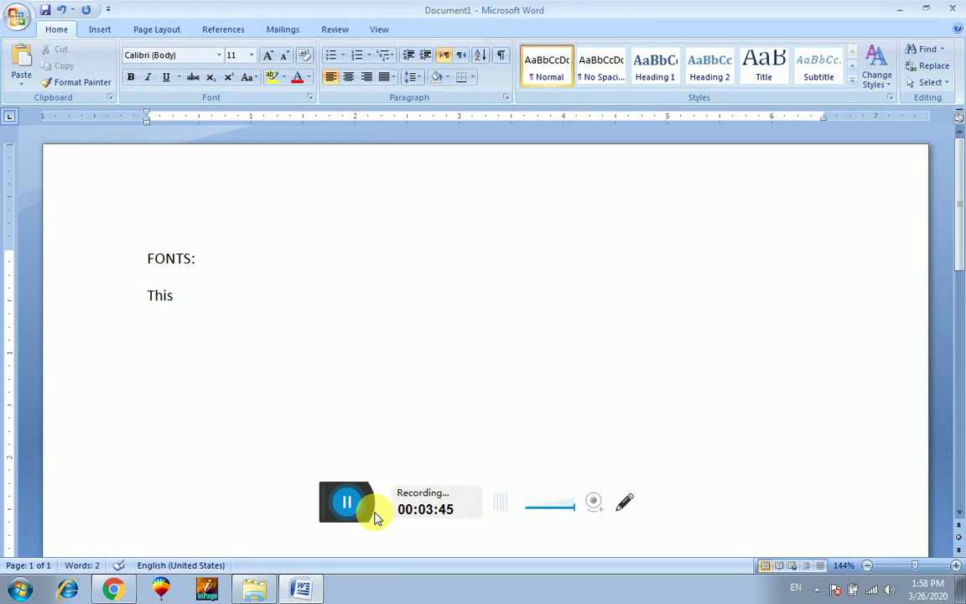
{"action": "type", "text": " i"}
{"action": "type", "text": "o certify"}
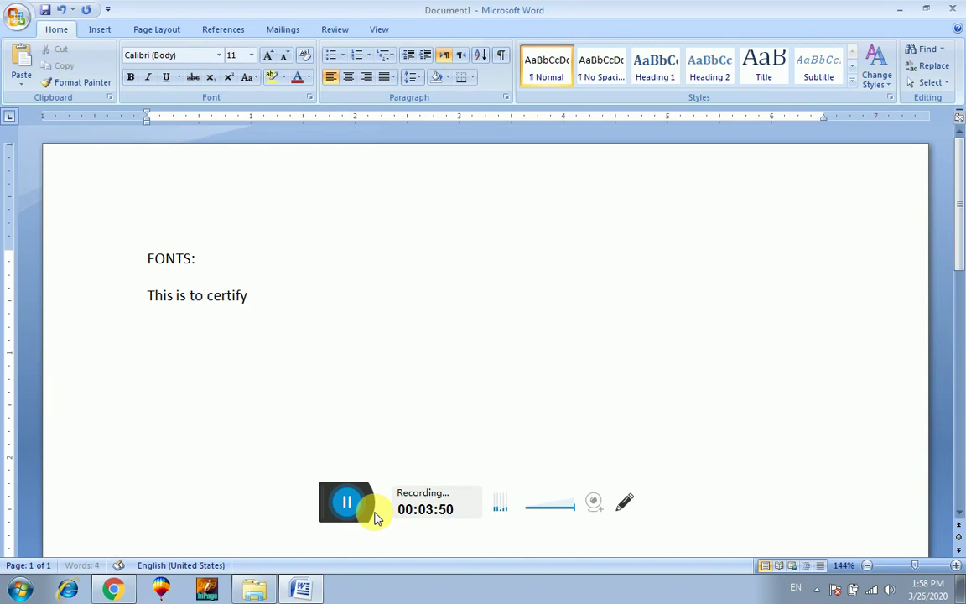
{"action": "type", "text": " that M"}
{"action": "type", "text": "."}
{"action": "type", "text": " Ahmad Khan "}
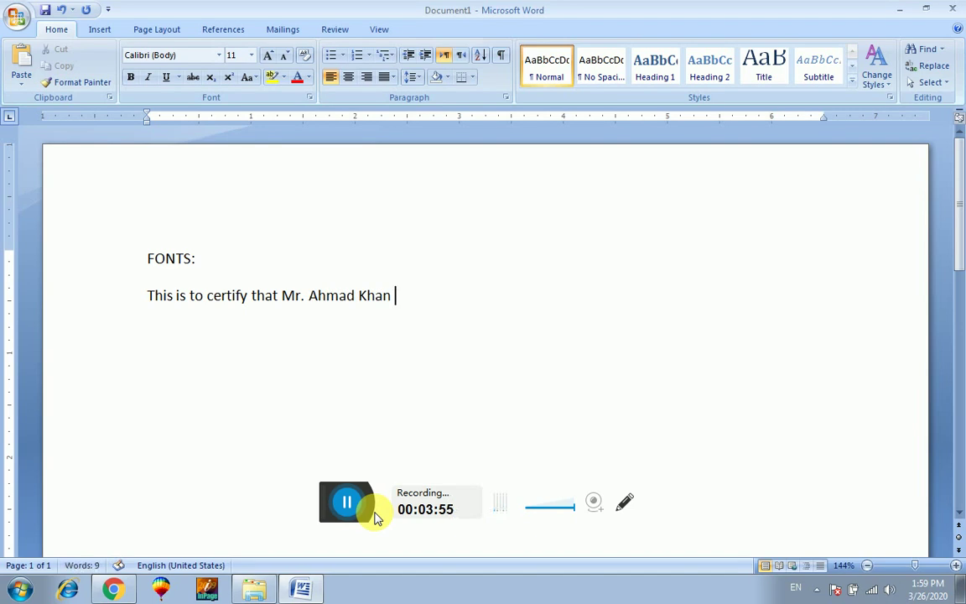
{"action": "type", "text": "S/O Ali Khan has"}
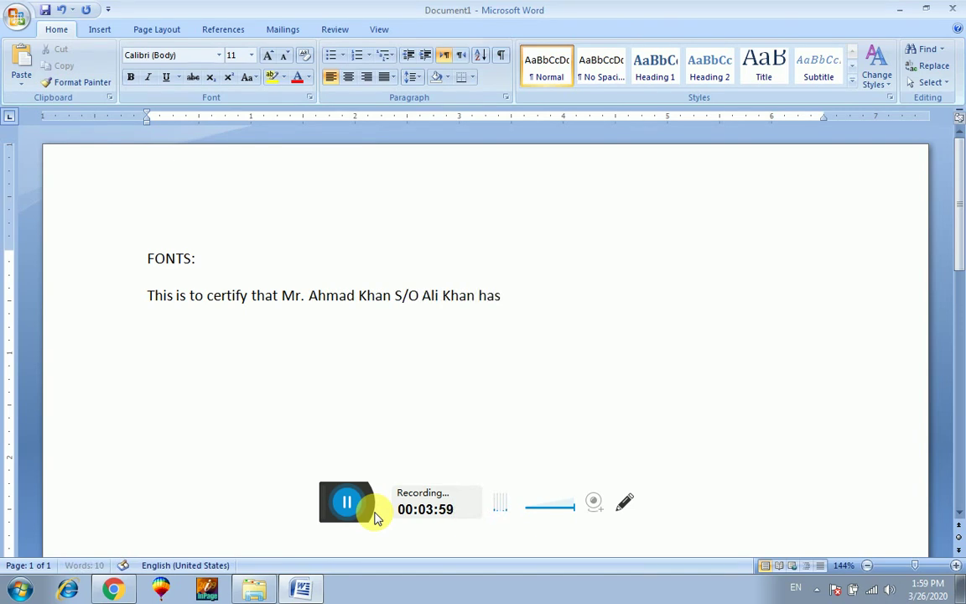
{"action": "type", "text": " been a regular"}
{"action": "type", "text": "udent of thsi"}
Correct 'thsi' and end the sentence with 'this college', then select the student's name
{"action": "key", "text": "BackSpace"}
{"action": "key", "text": "BackSpace"}
{"action": "type", "text": "is"}
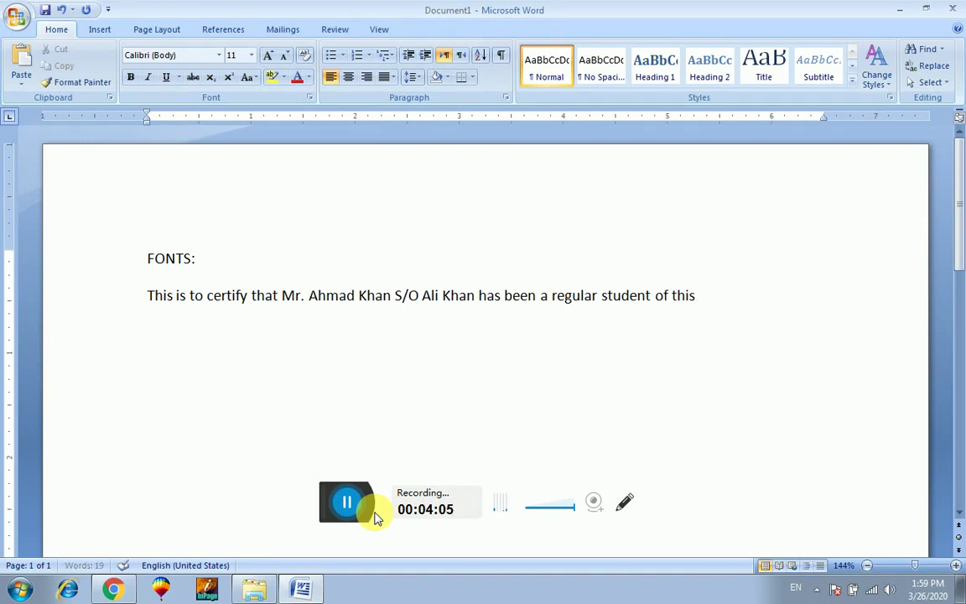
{"action": "type", "text": " college"}
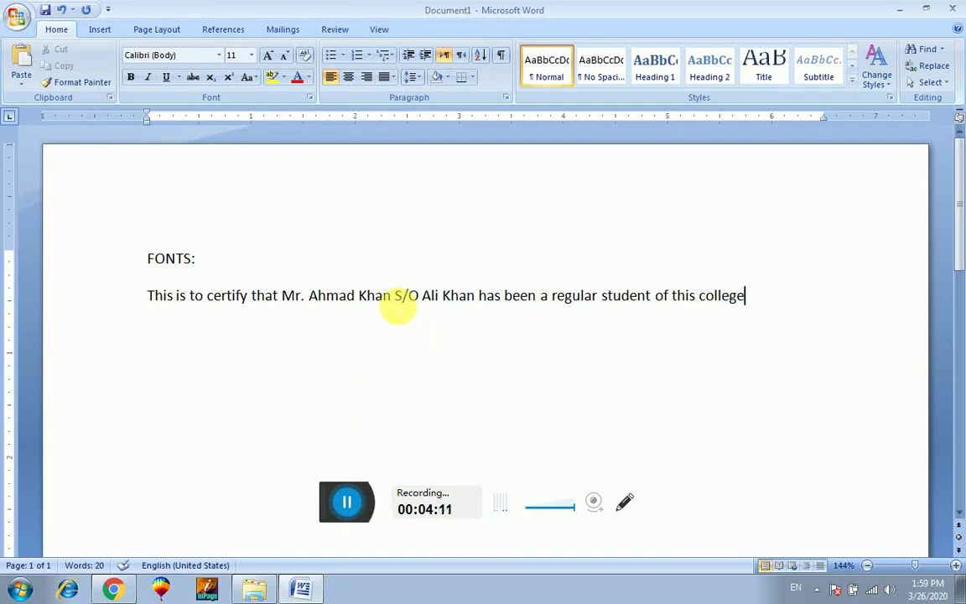
{"action": "left_click_drag", "start_coordinate": [391, 298], "coordinate": [315, 298]}
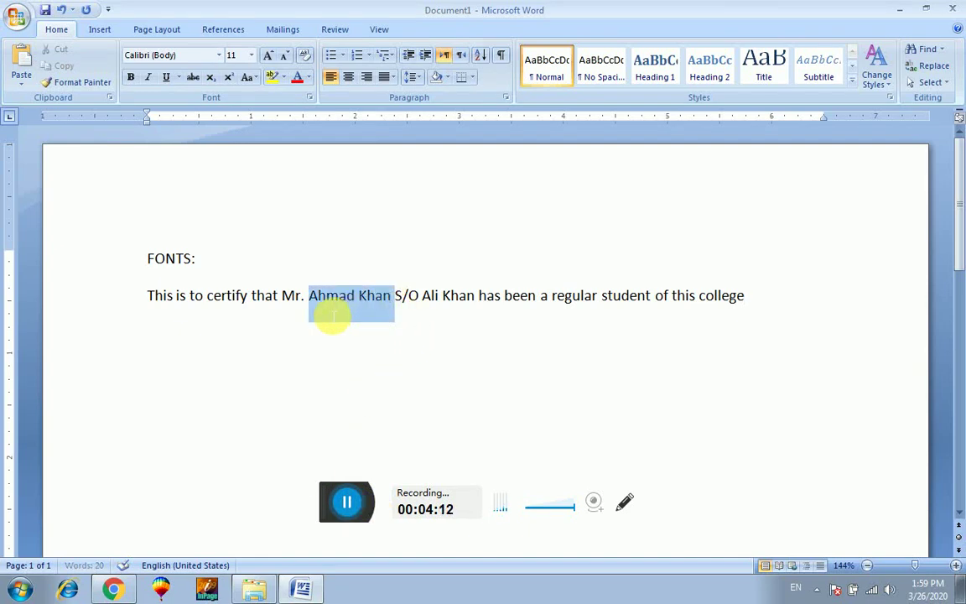
Make the student's name bold, italic and underlined, leaving the underline style unchanged
{"action": "left_click", "coordinate": [130, 78]}
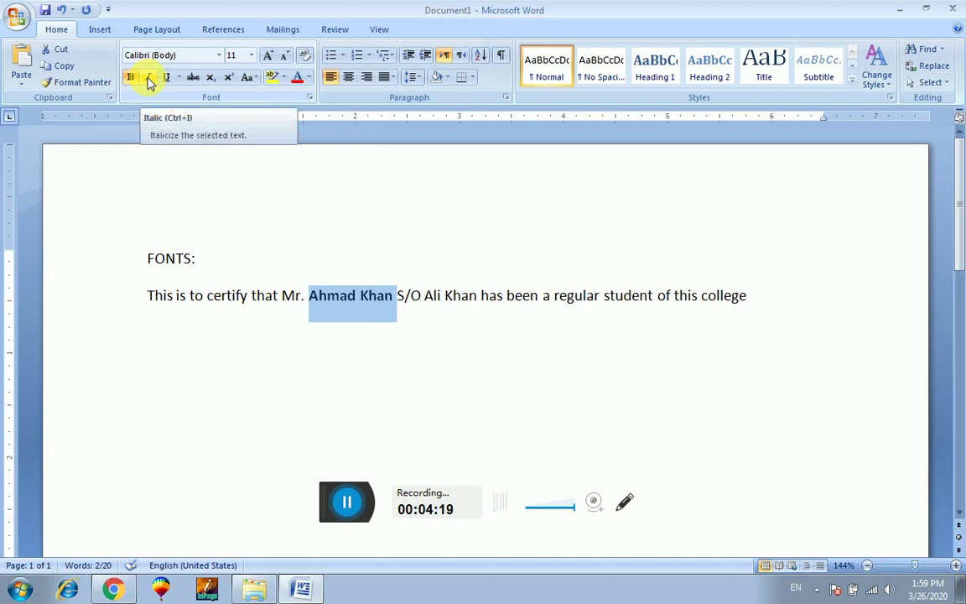
{"action": "left_click", "coordinate": [148, 78]}
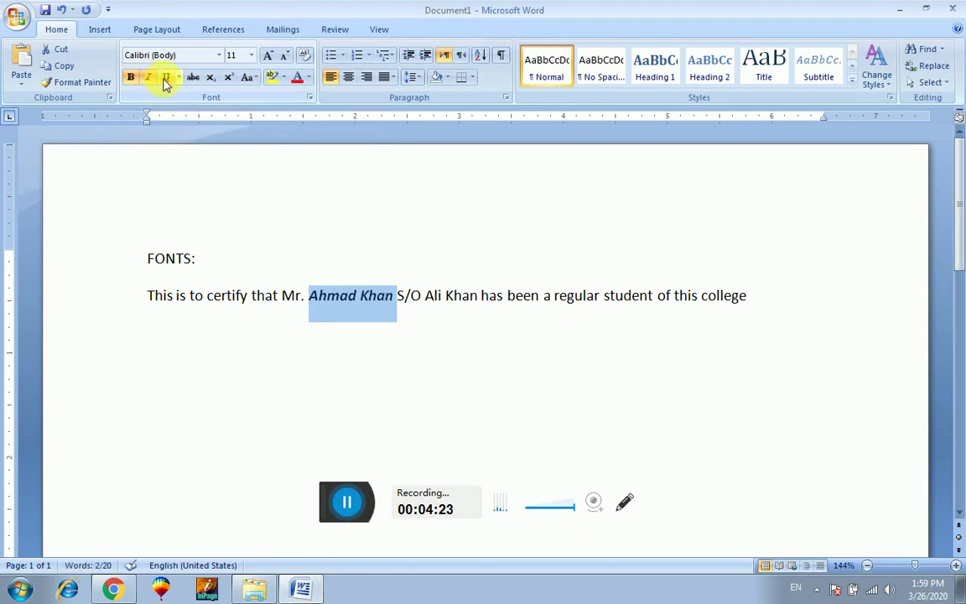
{"action": "left_click", "coordinate": [166, 80]}
{"action": "left_click", "coordinate": [179, 77]}
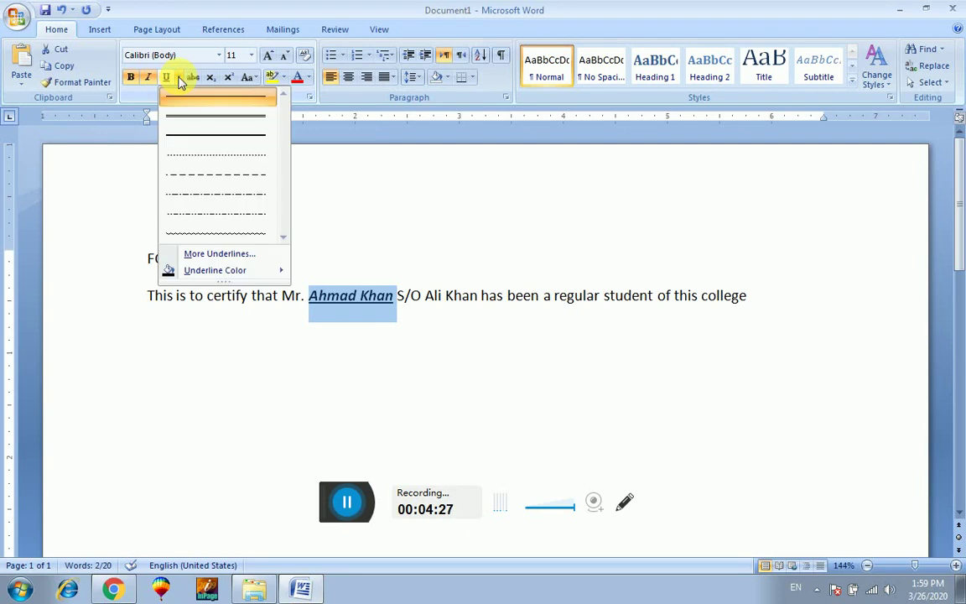
{"action": "left_click", "coordinate": [179, 77]}
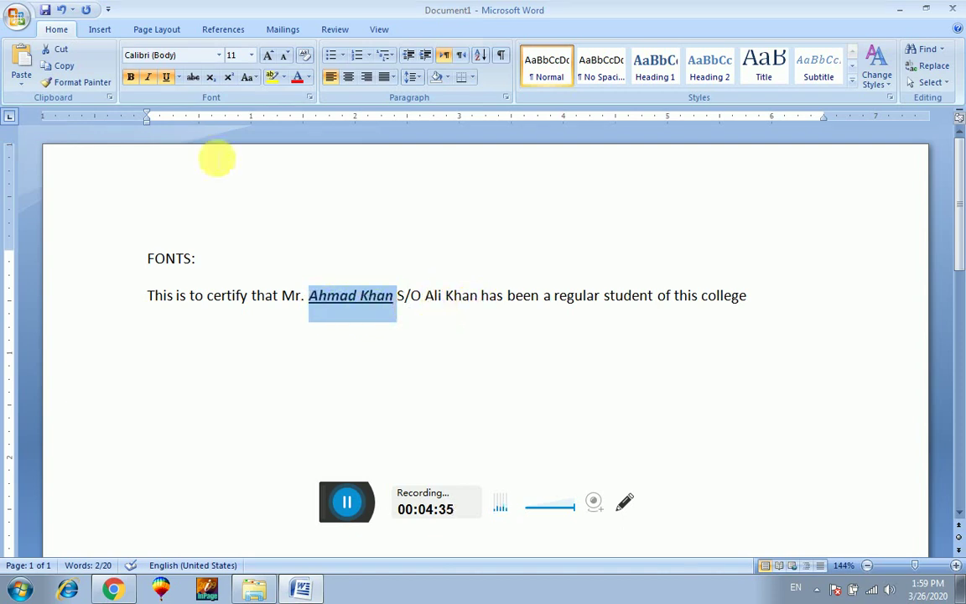
Copy the name's formatting onto the father's name with Format Painter, then delete all text
{"action": "left_click", "coordinate": [87, 84]}
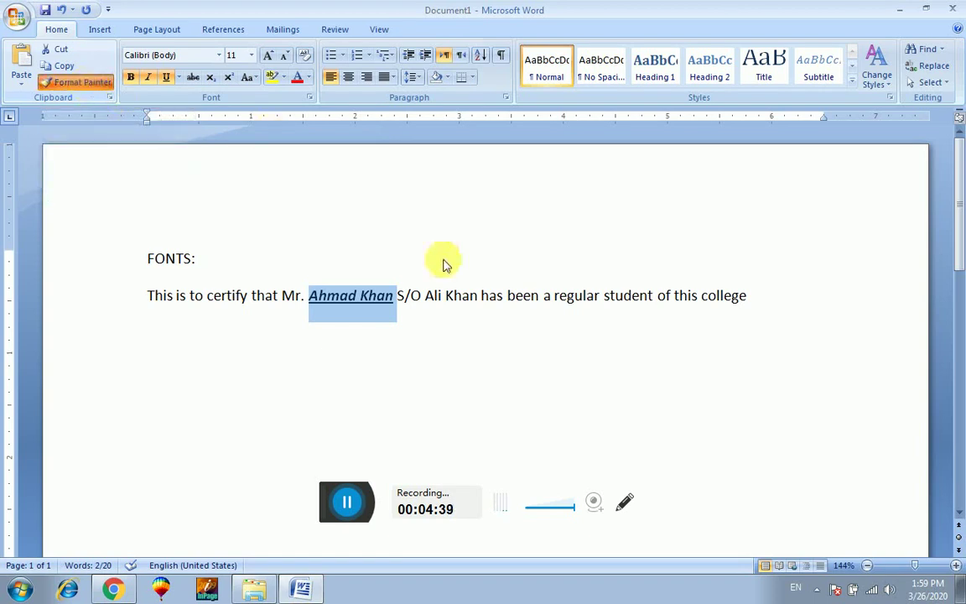
{"action": "left_click_drag", "start_coordinate": [482, 303], "coordinate": [426, 304]}
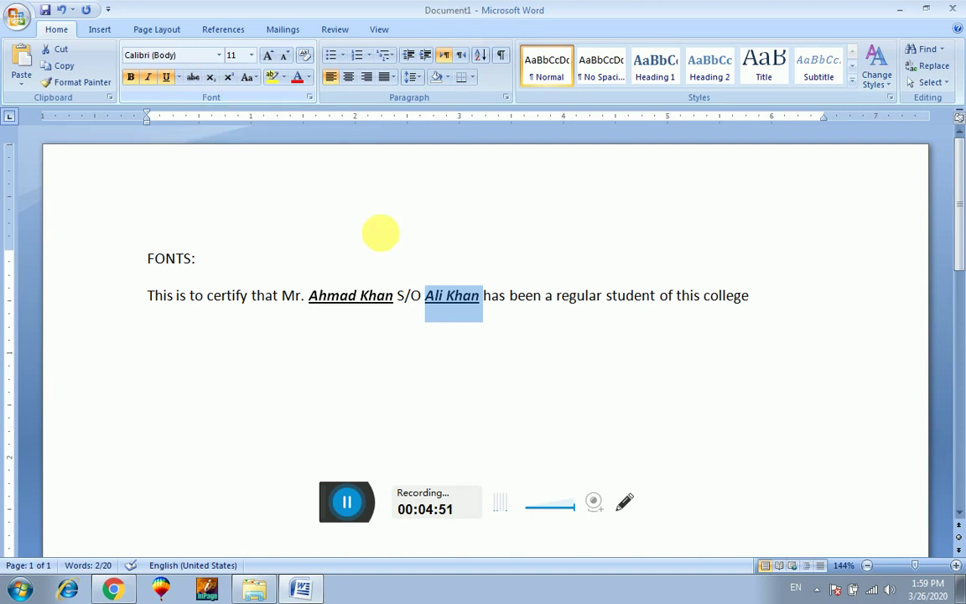
{"action": "mouse_move", "coordinate": [755, 297]}
{"action": "left_mouse_down"}
{"action": "mouse_move", "coordinate": [532, 257]}
{"action": "mouse_move", "coordinate": [146, 258]}
{"action": "left_mouse_up"}
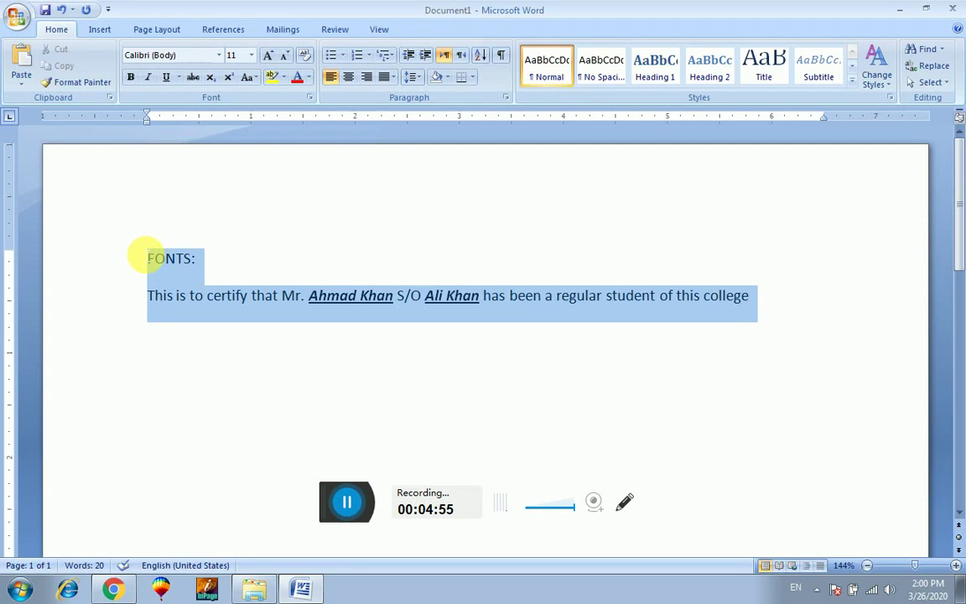
{"action": "key", "text": "Delete"}
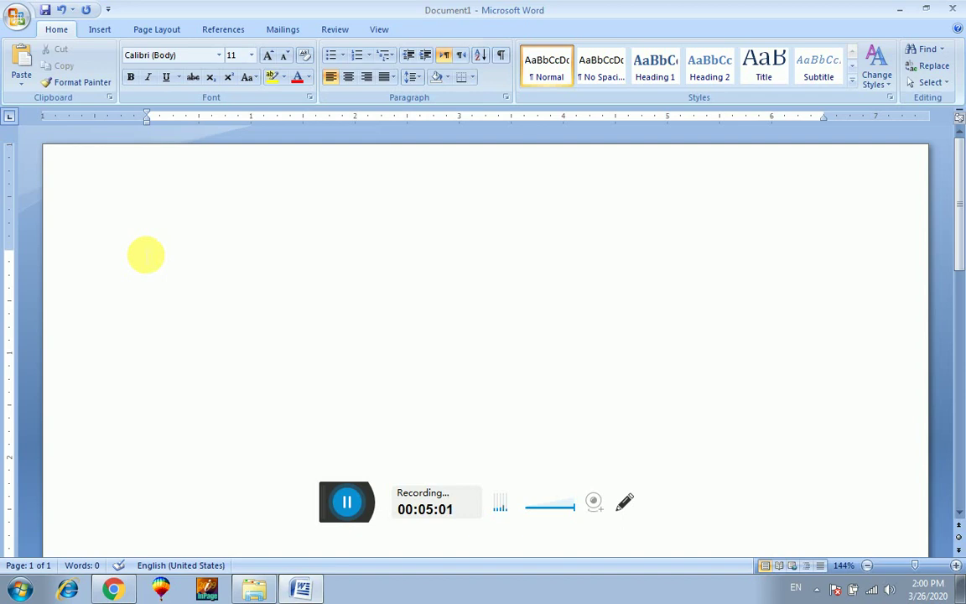
Type 40 and 30 on separate lines and strike through the 40
{"action": "type", "text": "40"}
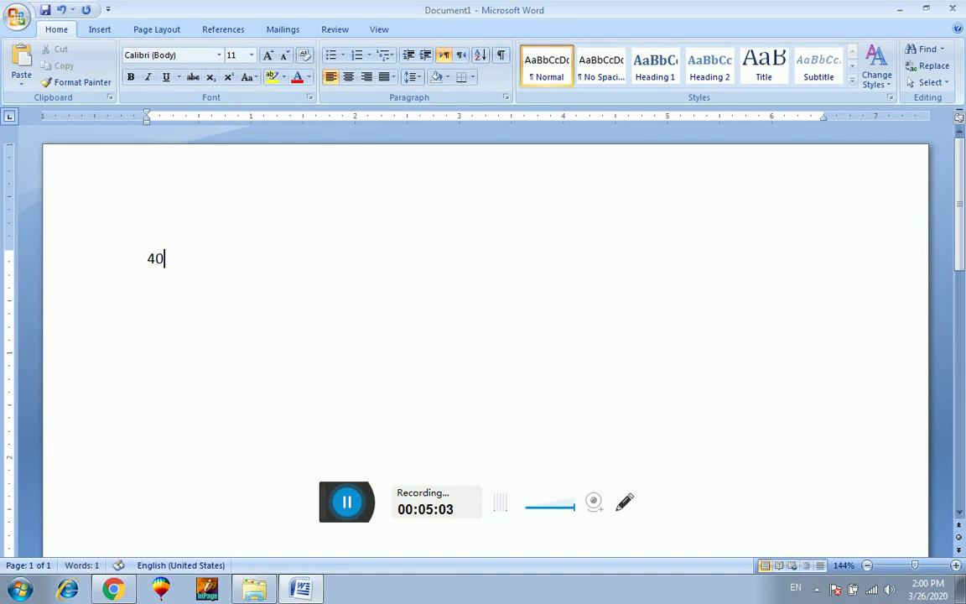
{"action": "key", "text": "Return"}
{"action": "type", "text": "30"}
{"action": "left_click_drag", "start_coordinate": [179, 260], "coordinate": [124, 250]}
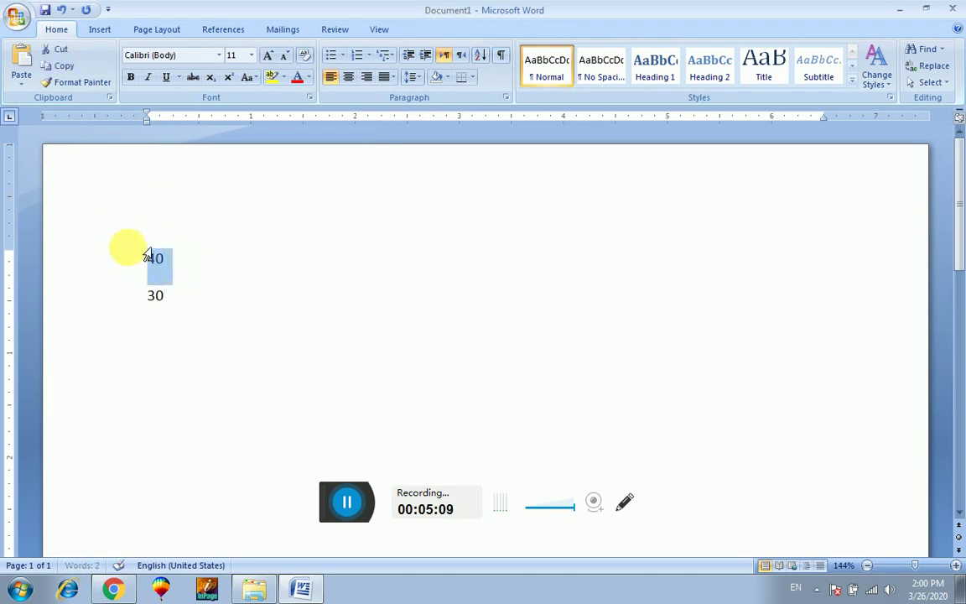
{"action": "left_click", "coordinate": [193, 78]}
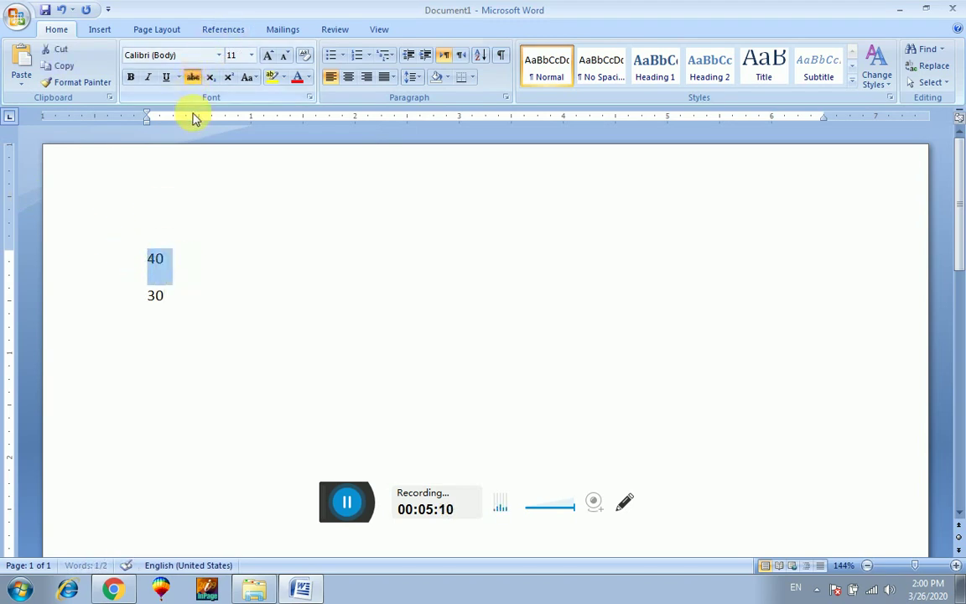
Enlarge both numbers, 40 and 30, to 72 pt with Grow Font
{"action": "left_click", "coordinate": [184, 317]}
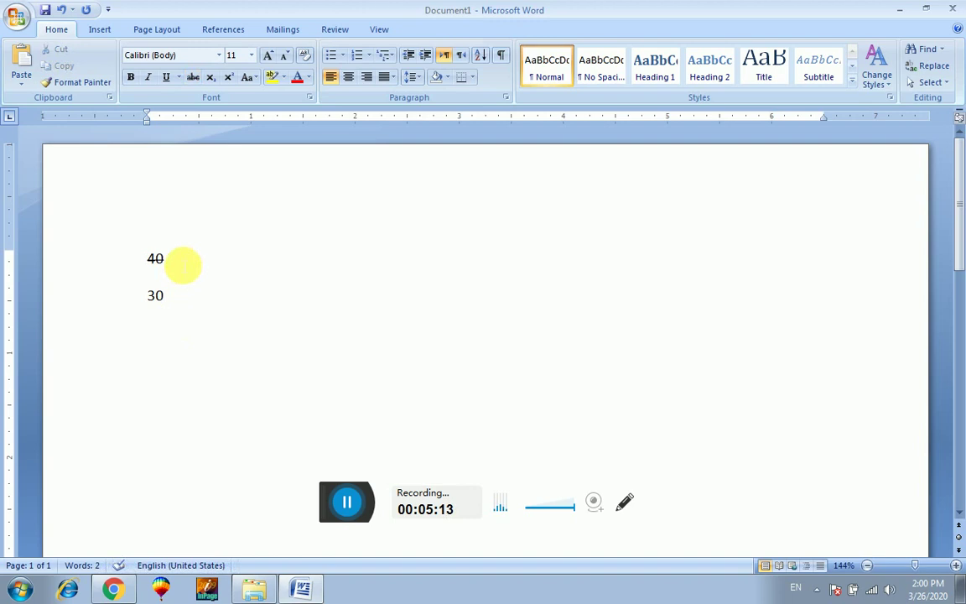
{"action": "left_click", "coordinate": [181, 295]}
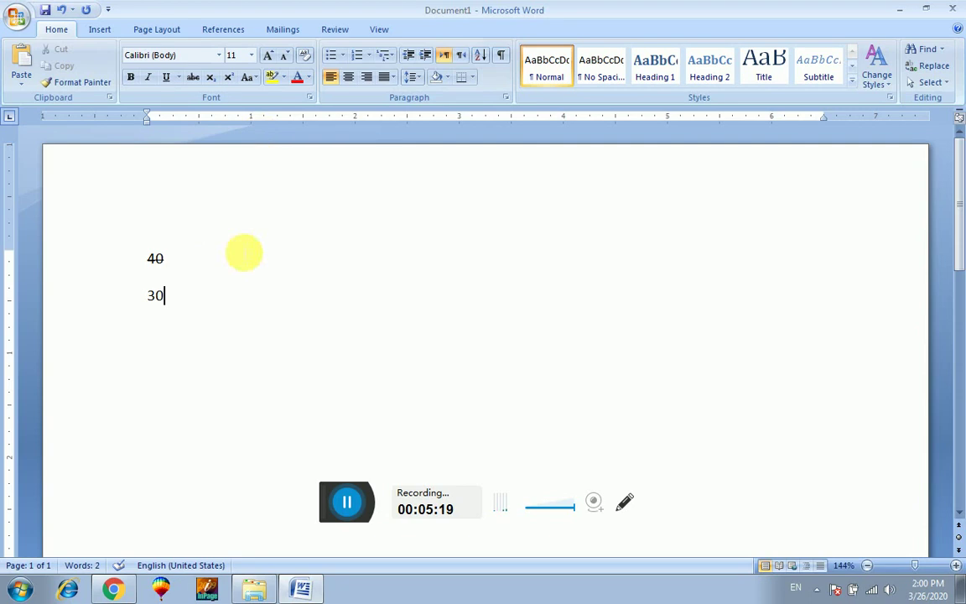
{"action": "left_click_drag", "start_coordinate": [172, 295], "coordinate": [123, 237]}
{"action": "left_click", "coordinate": [275, 55]}
{"action": "left_click", "coordinate": [273, 55]}
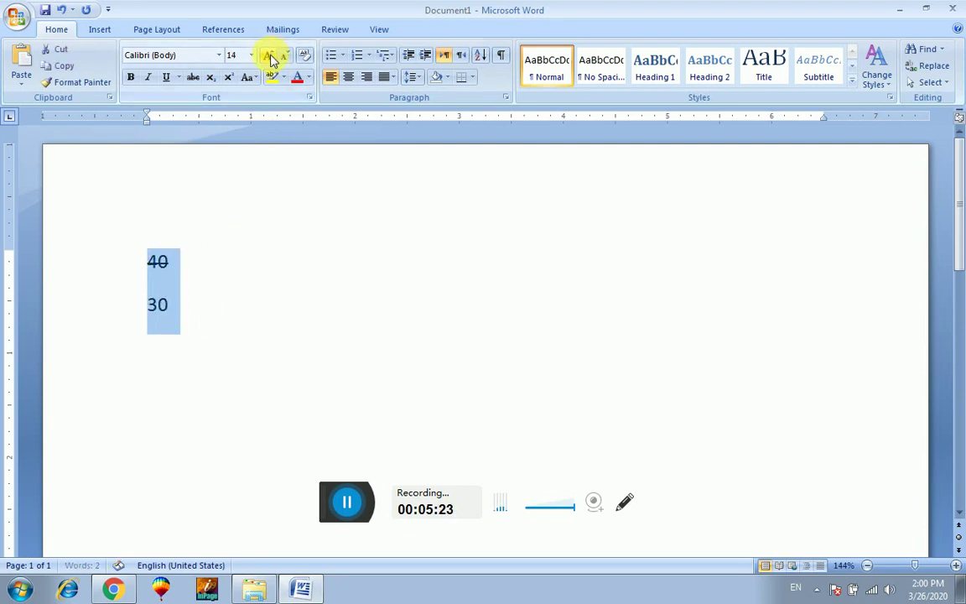
{"action": "left_click", "coordinate": [269, 57]}
{"action": "left_click", "coordinate": [269, 57]}
{"action": "left_click", "coordinate": [269, 57]}
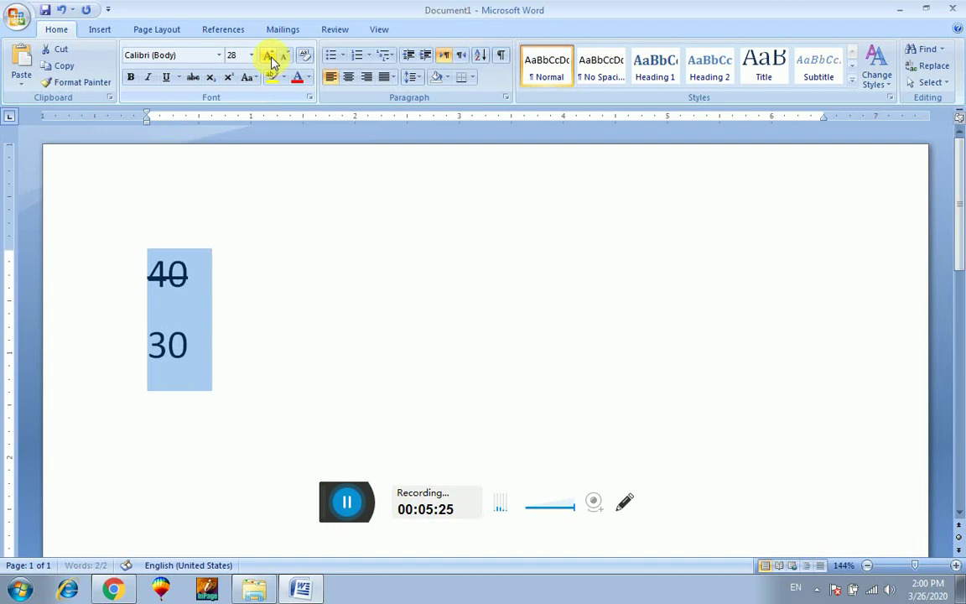
{"action": "left_click", "coordinate": [270, 57]}
{"action": "left_click", "coordinate": [269, 57]}
{"action": "left_click", "coordinate": [269, 57]}
Remove the strikethrough from the 40 line
{"action": "left_click", "coordinate": [273, 319]}
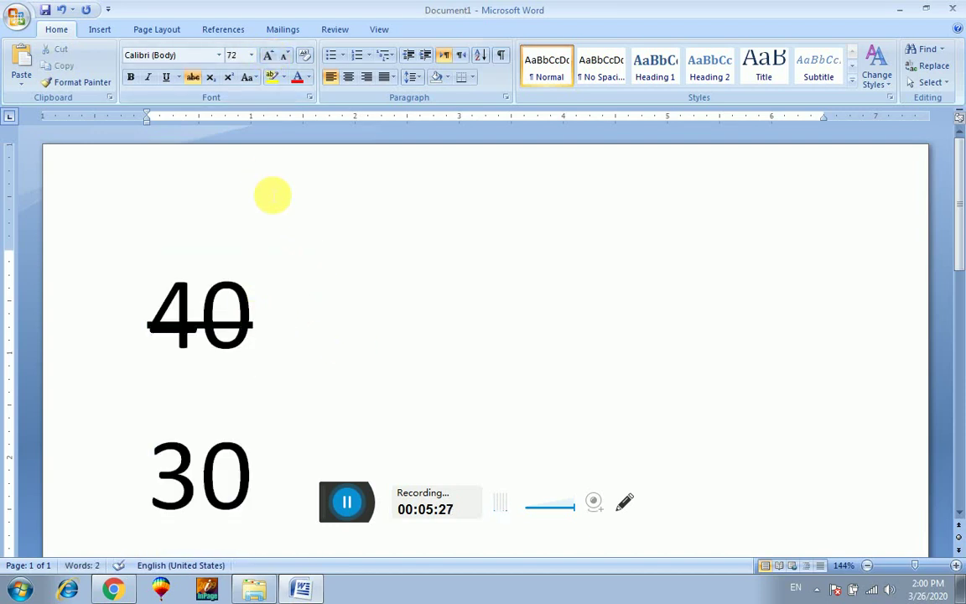
{"action": "left_click_drag", "start_coordinate": [286, 319], "coordinate": [150, 306]}
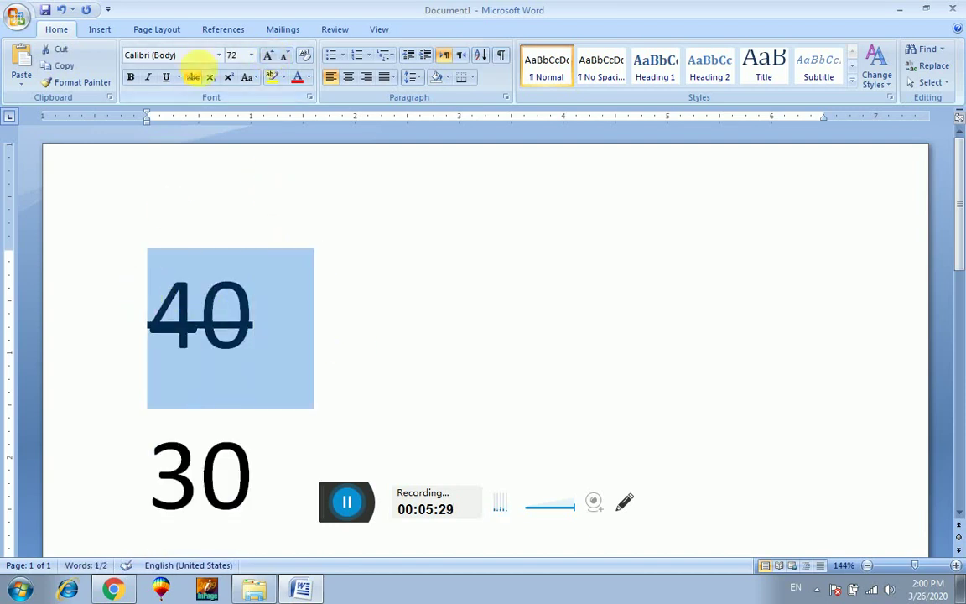
{"action": "left_click", "coordinate": [193, 77]}
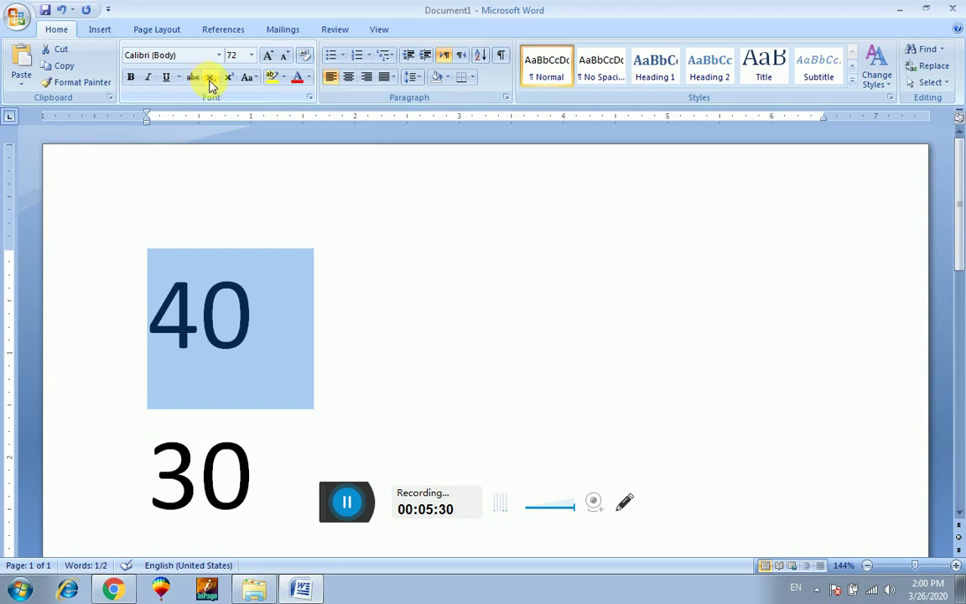
Select everything and delete both numbers to clear the page
{"action": "left_click", "coordinate": [347, 291]}
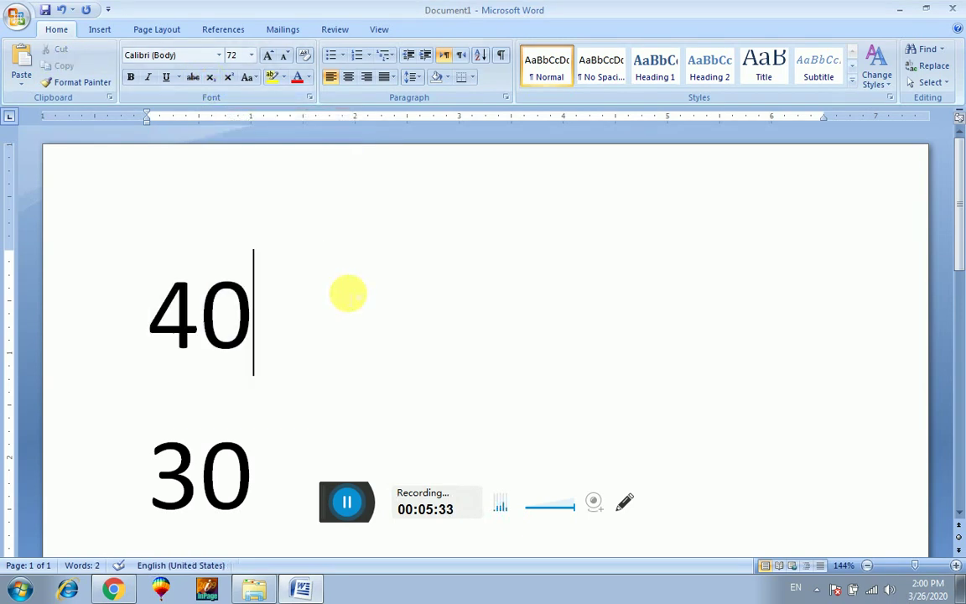
{"action": "key", "text": "ctrl+a"}
{"action": "key", "text": "Delete"}
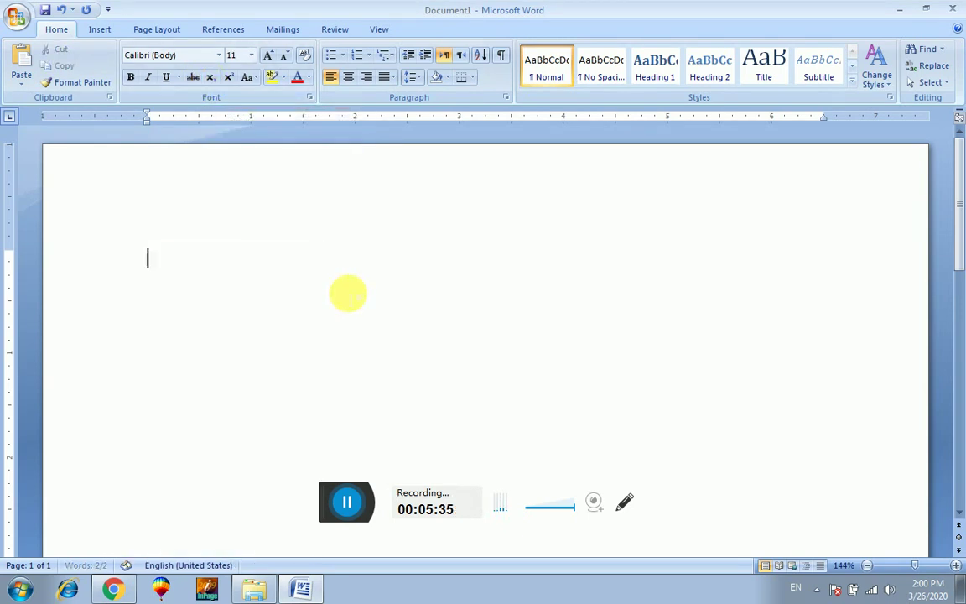
Type H2O and enlarge it to 48 pt
{"action": "type", "text": "H2"}
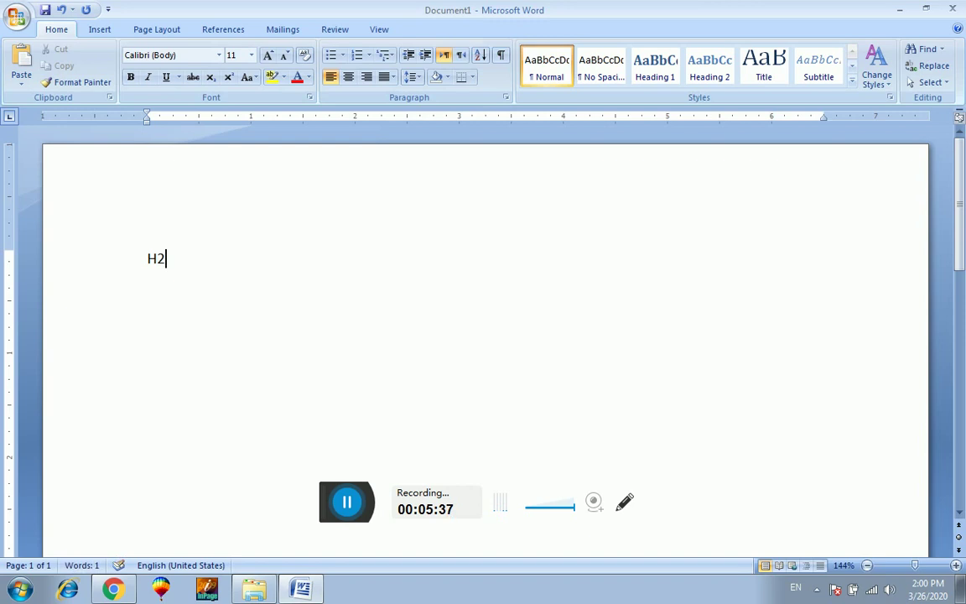
{"action": "type", "text": "O"}
{"action": "left_click_drag", "start_coordinate": [149, 240], "coordinate": [348, 293]}
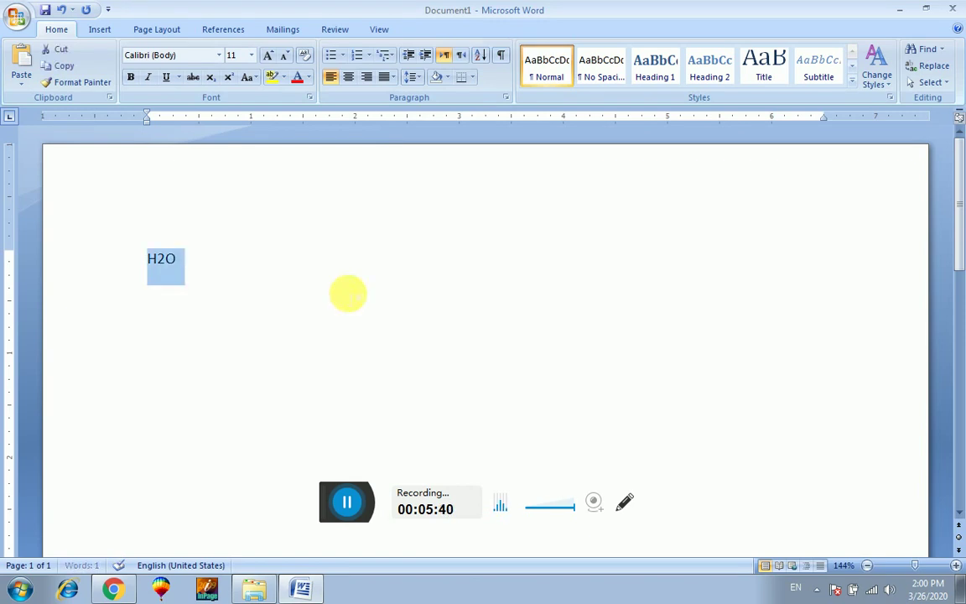
{"action": "key", "text": "ctrl+shift+period"}
{"action": "key", "text": "ctrl+shift+period"}
{"action": "key", "text": "ctrl+shift+period"}
{"action": "key", "text": "ctrl+shift+period"}
{"action": "key", "text": "ctrl+shift+period"}
{"action": "key", "text": "ctrl+shift+period"}
{"action": "key", "text": "ctrl+shift+period"}
{"action": "key", "text": "ctrl+shift+period"}
{"action": "key", "text": "ctrl+shift+period"}
{"action": "key", "text": "ctrl+shift+period"}
{"action": "key", "text": "ctrl+shift+period"}
Make the 2 in H2O a subscript
{"action": "left_click", "coordinate": [239, 285]}
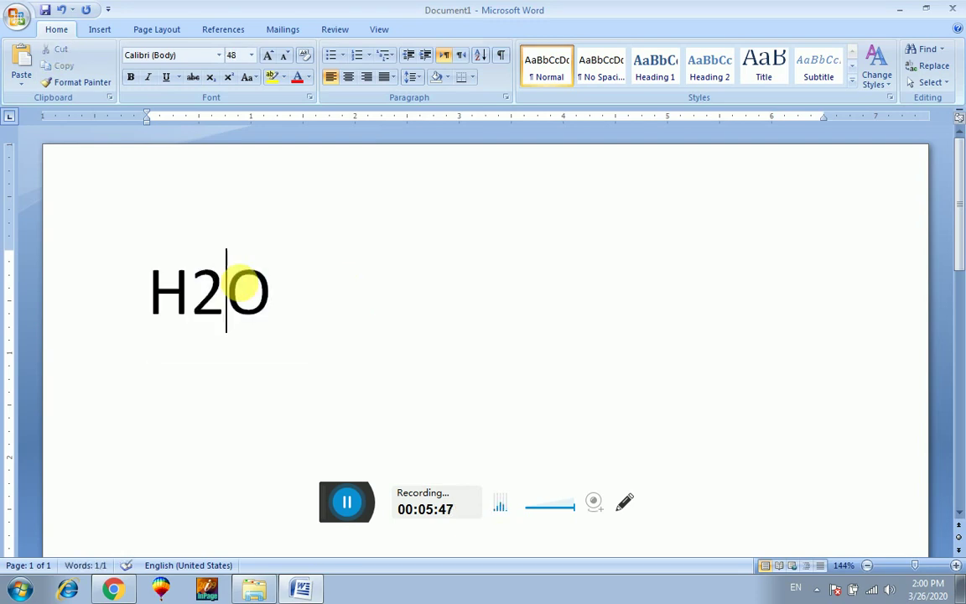
{"action": "left_click_drag", "start_coordinate": [216, 289], "coordinate": [192, 285]}
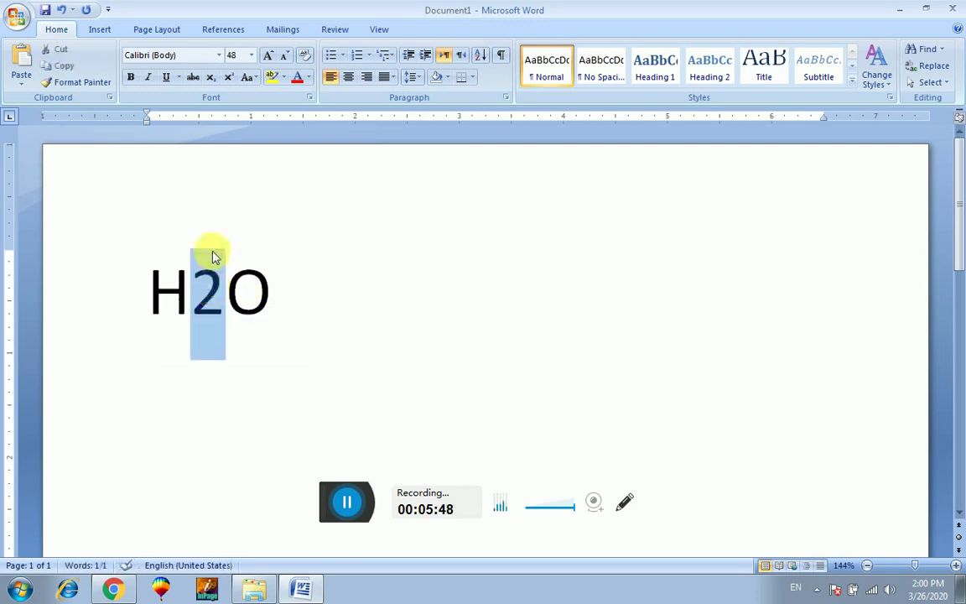
{"action": "left_click", "coordinate": [211, 77]}
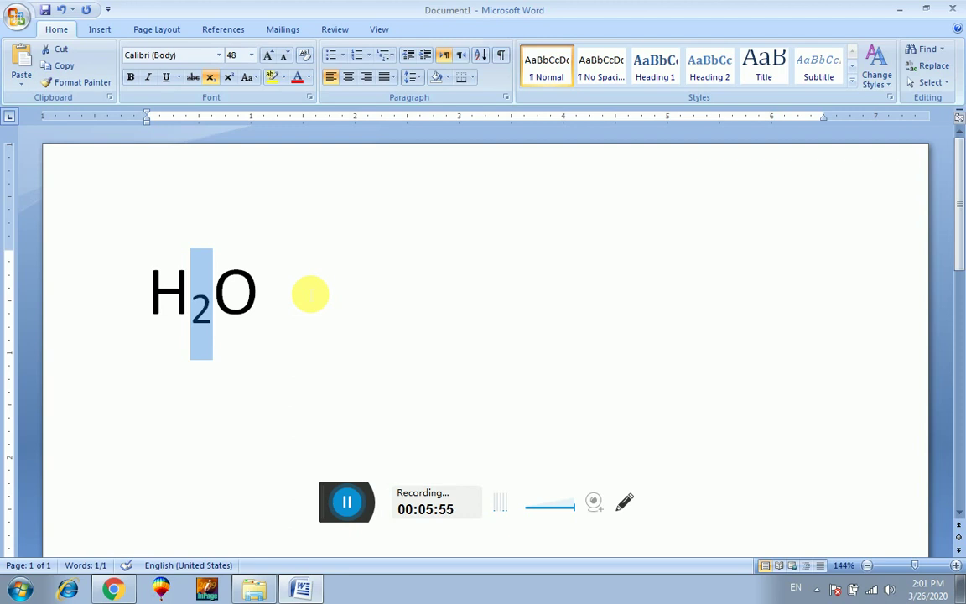
{"action": "triple_click", "coordinate": [304, 287]}
{"action": "key", "text": "Right"}
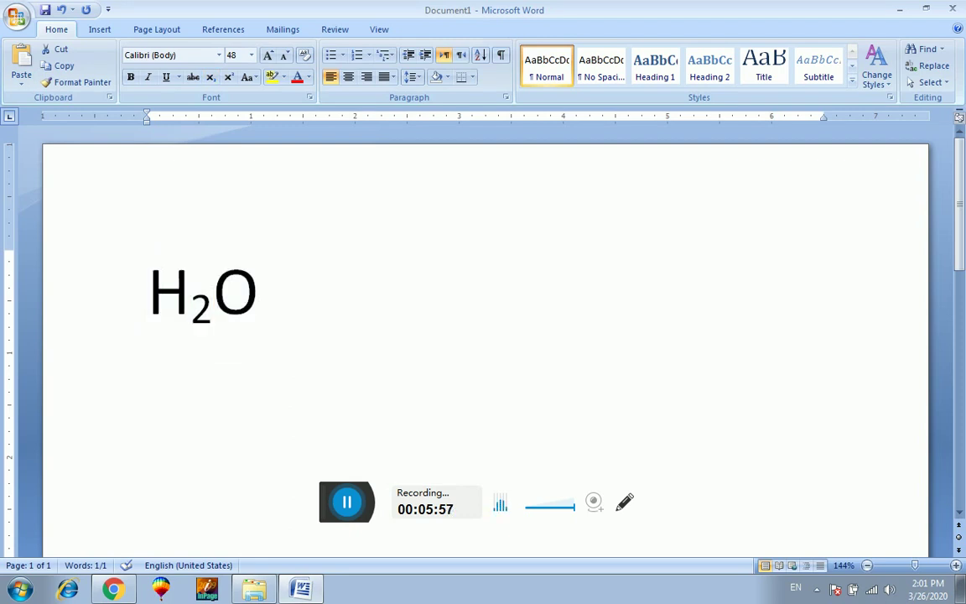
Replace H2O with 42 and make its 2 a superscript
{"action": "triple_click", "coordinate": [304, 286]}
{"action": "type", "text": "42"}
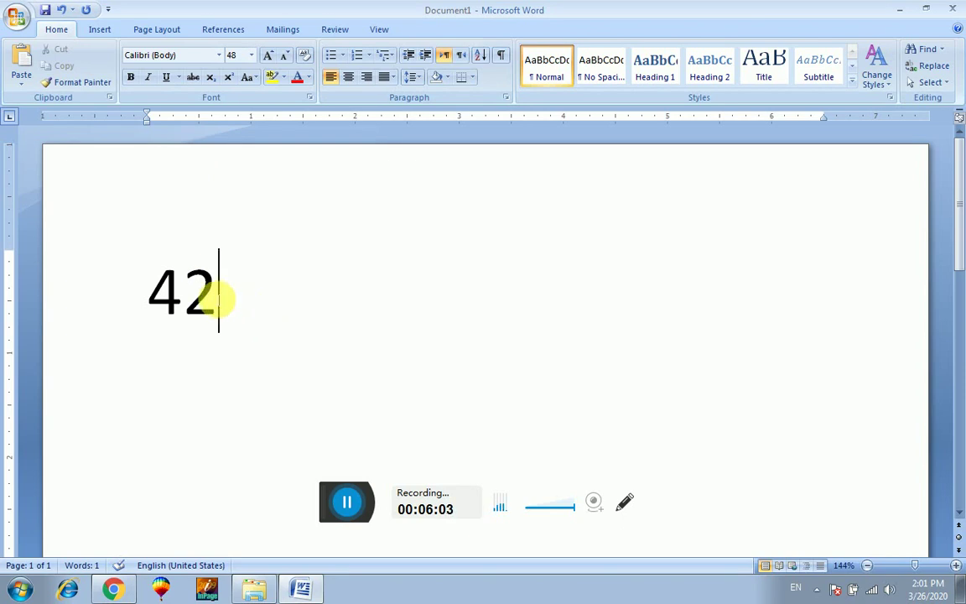
{"action": "left_click_drag", "start_coordinate": [220, 300], "coordinate": [190, 291]}
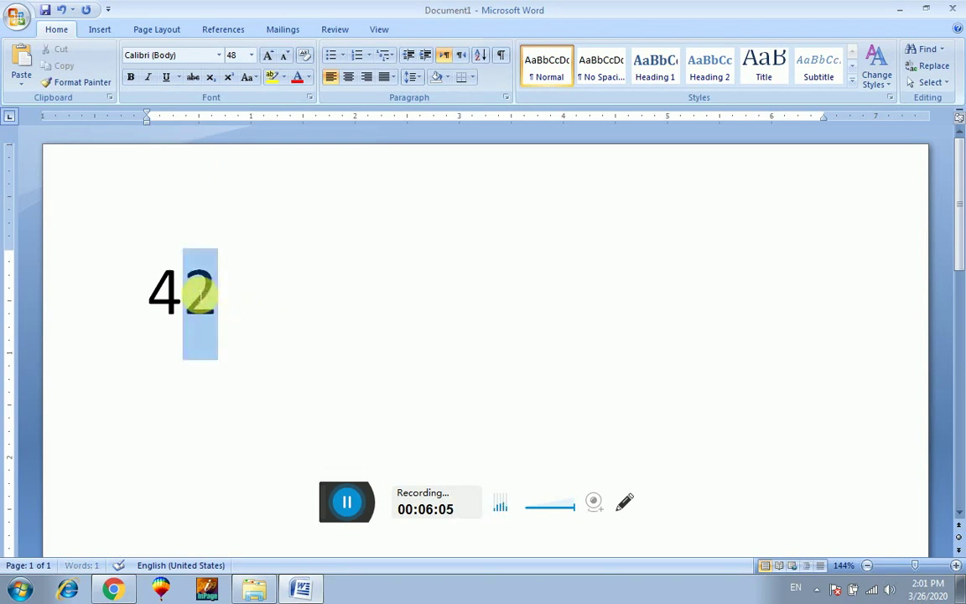
{"action": "left_click", "coordinate": [227, 78]}
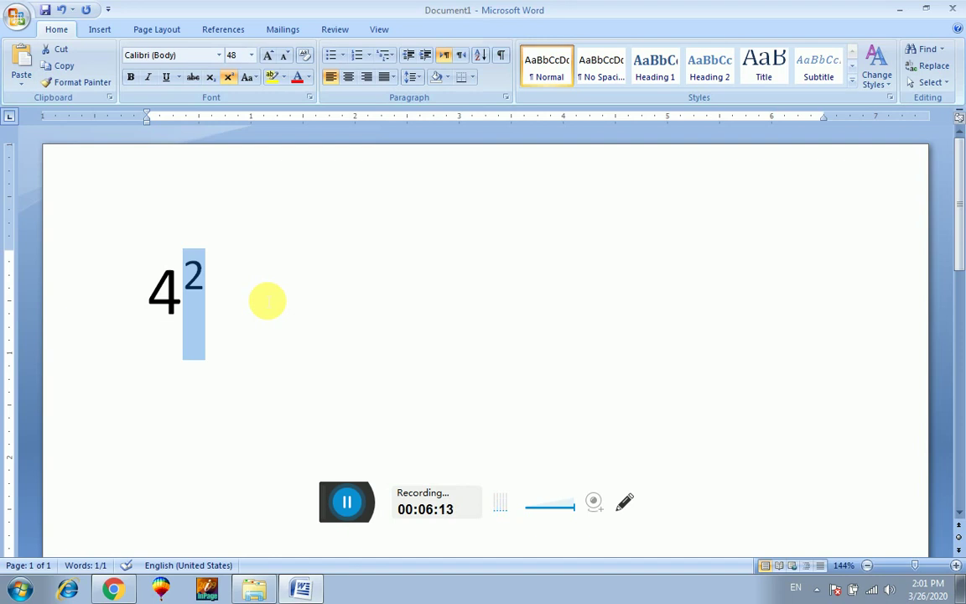
Toggle the 2 through superscript and subscript with Ctrl+Shift+= and Ctrl+=, then delete 42
{"action": "key", "text": "ctrl+shift+equal"}
{"action": "key", "text": "ctrl+shift+equal"}
{"action": "key", "text": "ctrl+equal"}
{"action": "key", "text": "ctrl+equal"}
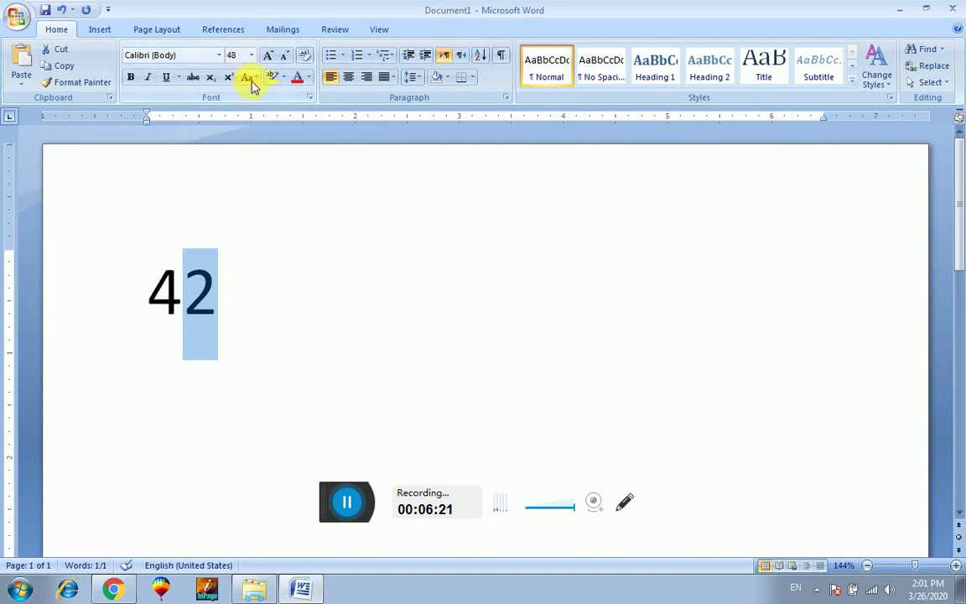
{"action": "key", "text": "ctrl+a"}
{"action": "left_click", "coordinate": [298, 232]}
{"action": "key", "text": "BackSpace"}
{"action": "key", "text": "BackSpace"}
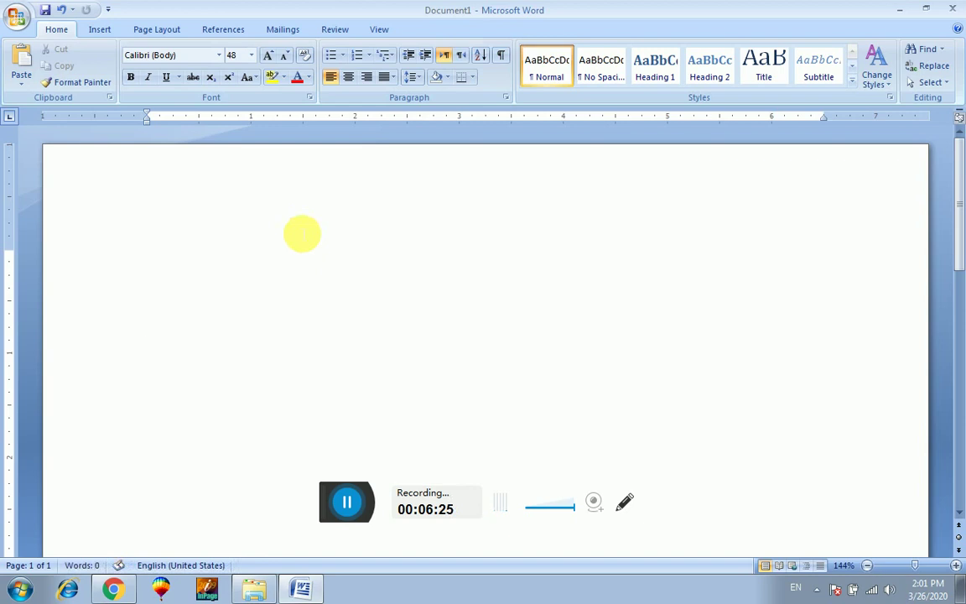
Type 'khwaza khela' and switch it to lowercase, Sentence case, then UPPERCASE via Change Case
{"action": "type", "text": "khwaza"}
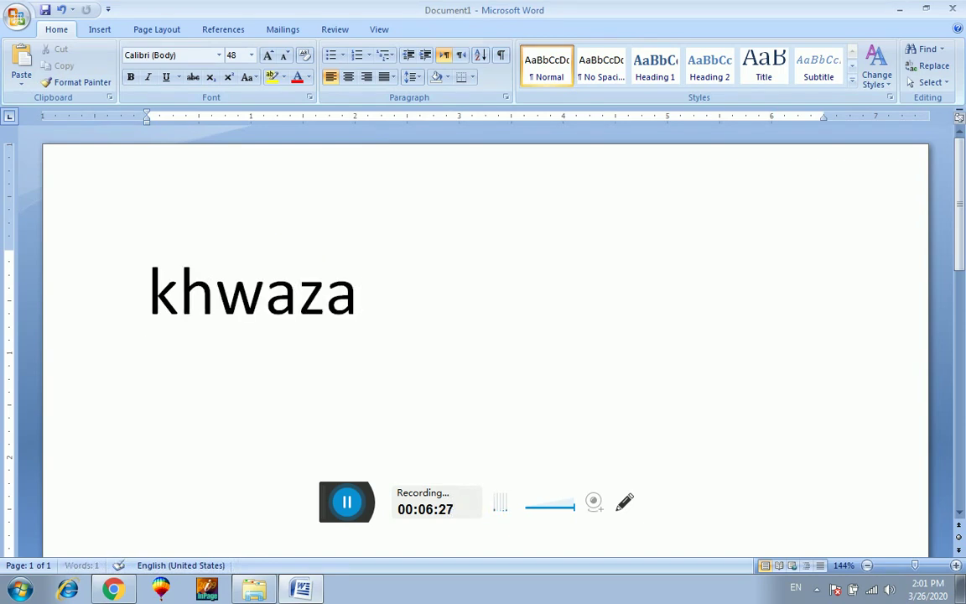
{"action": "type", "text": " khela"}
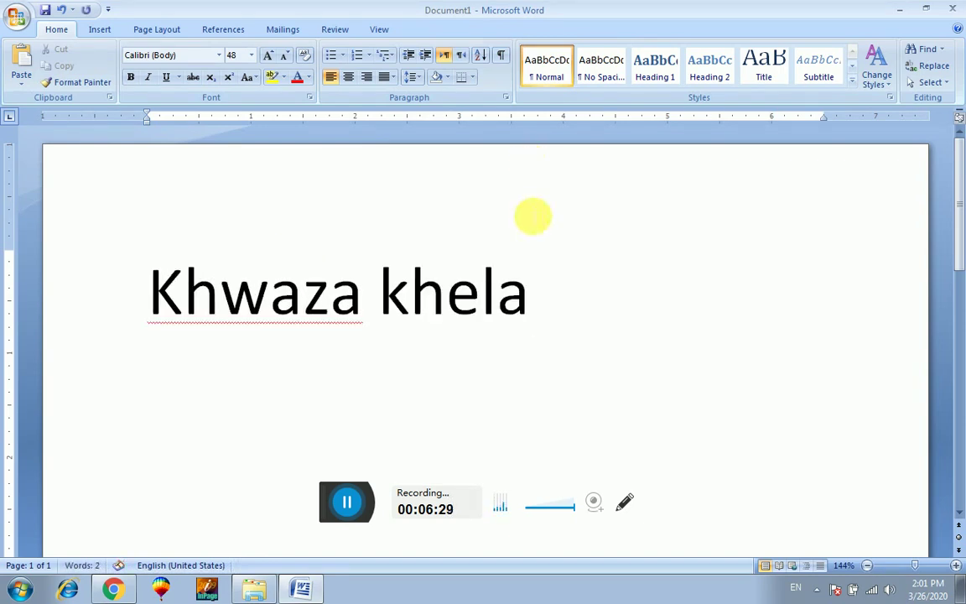
{"action": "key", "text": "ctrl+a"}
{"action": "left_click", "coordinate": [248, 77]}
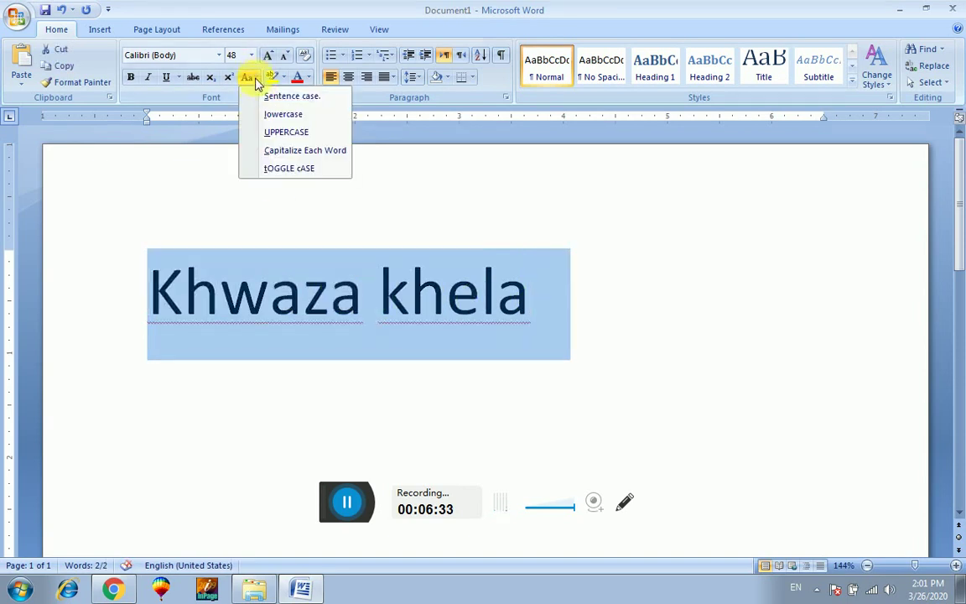
{"action": "left_click", "coordinate": [283, 114]}
{"action": "left_click", "coordinate": [250, 80]}
{"action": "left_click", "coordinate": [265, 99]}
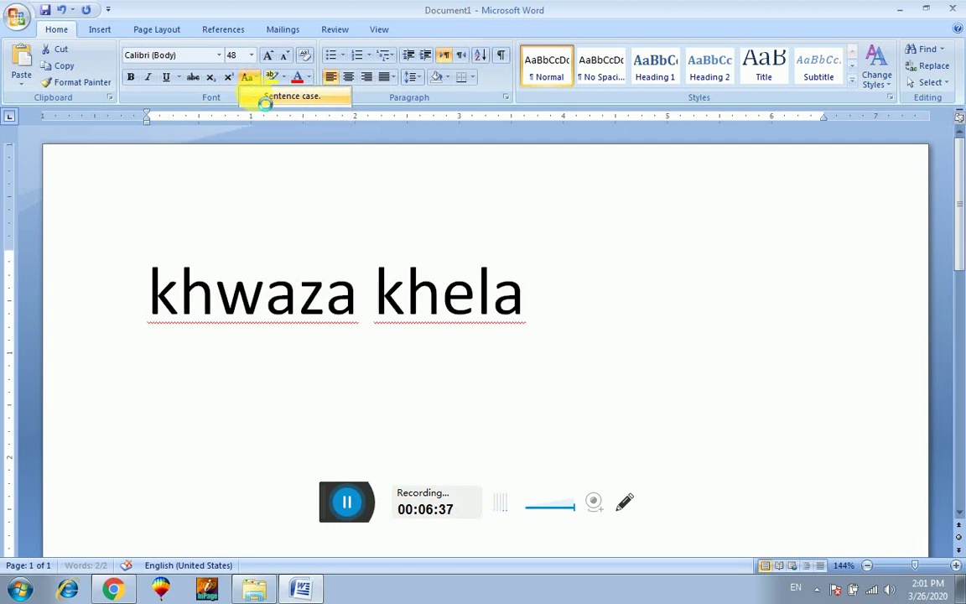
{"action": "left_click", "coordinate": [249, 77]}
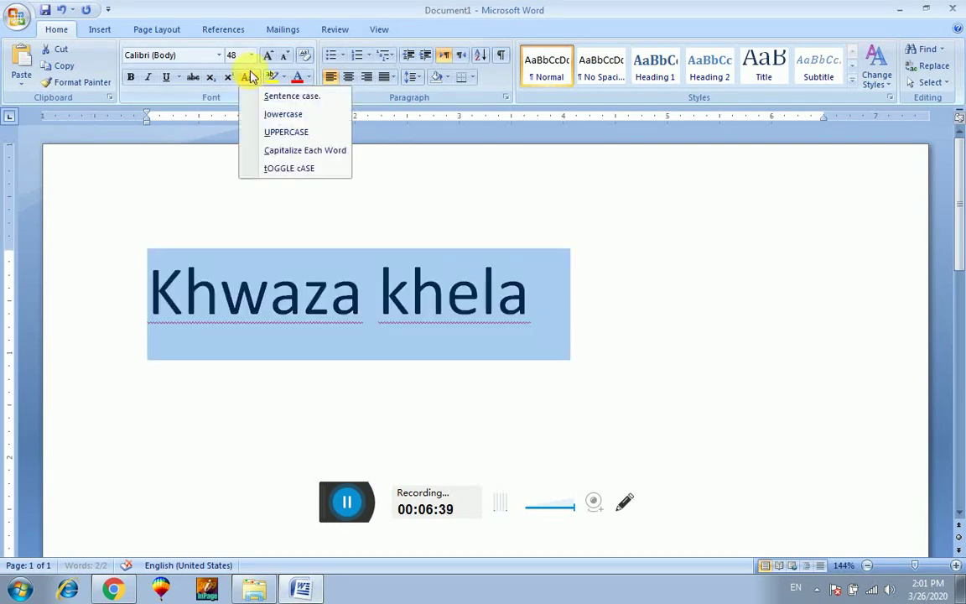
{"action": "left_click", "coordinate": [272, 131]}
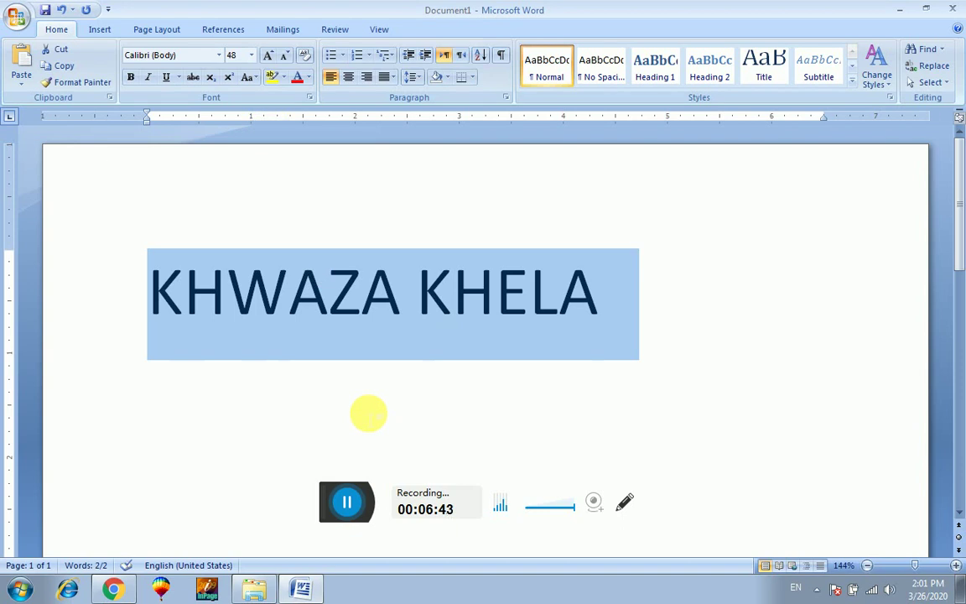
Cycle cases with Shift+F3, apply Sentence, lower and UPPERCASE again, then delete the phrase
{"action": "key", "text": "shift+F3"}
{"action": "key", "text": "shift+F3"}
{"action": "key", "text": "shift+F3"}
{"action": "key", "text": "shift+F3"}
{"action": "key", "text": "shift+F3"}
{"action": "key", "text": "shift+F3"}
{"action": "left_click", "coordinate": [248, 77]}
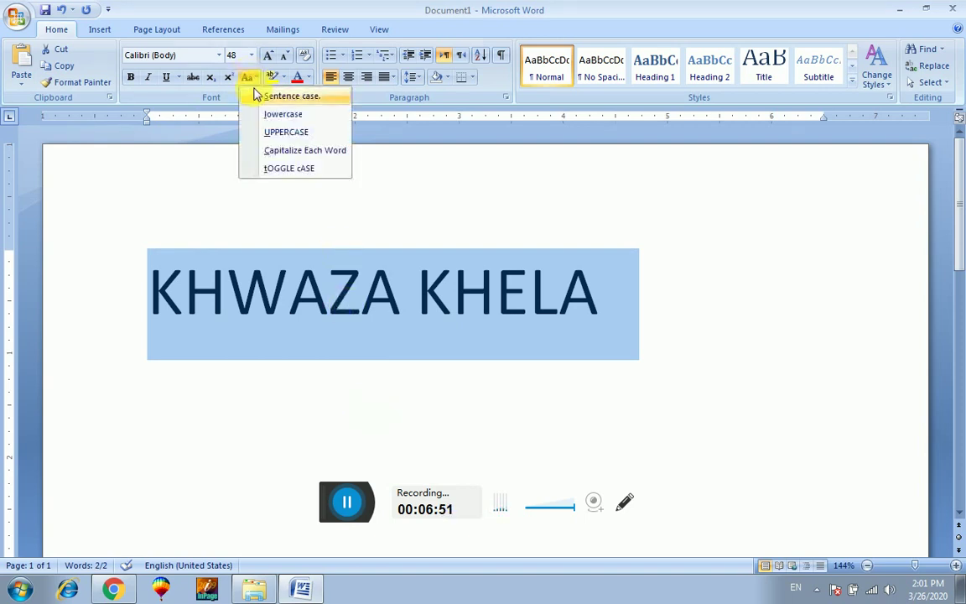
{"action": "left_click", "coordinate": [256, 96]}
{"action": "left_click", "coordinate": [248, 76]}
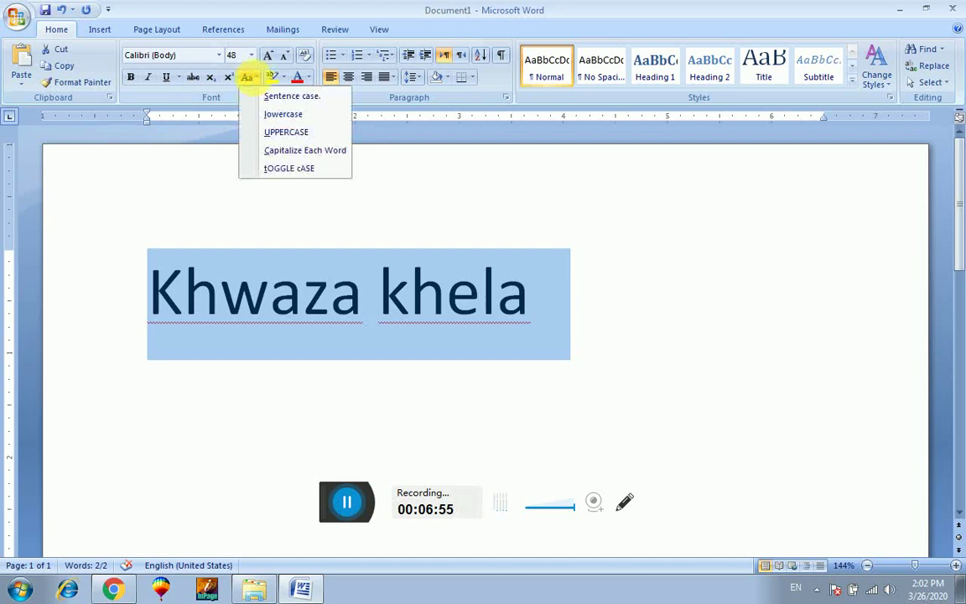
{"action": "left_click", "coordinate": [267, 114]}
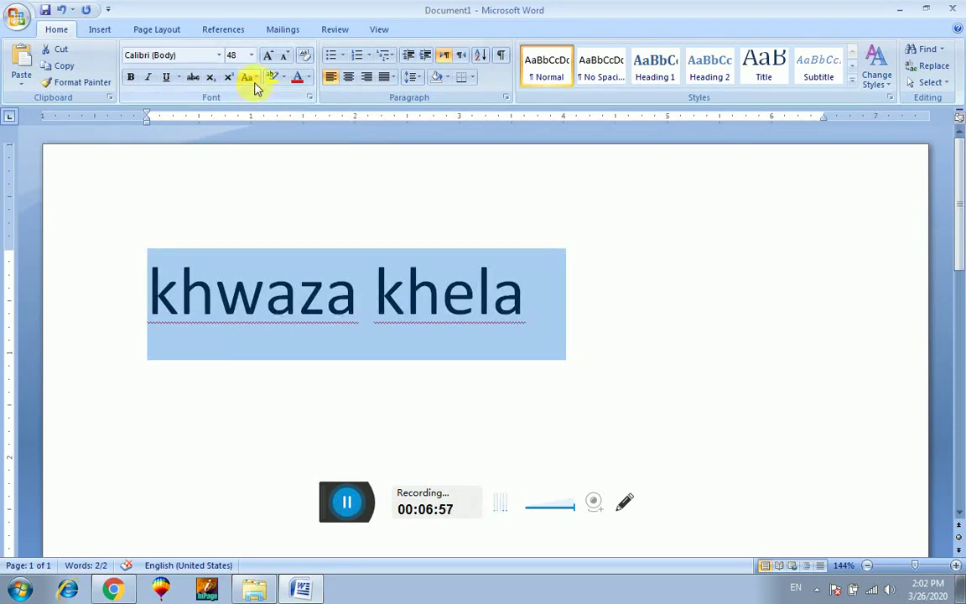
{"action": "left_click", "coordinate": [252, 77]}
{"action": "left_click", "coordinate": [269, 136]}
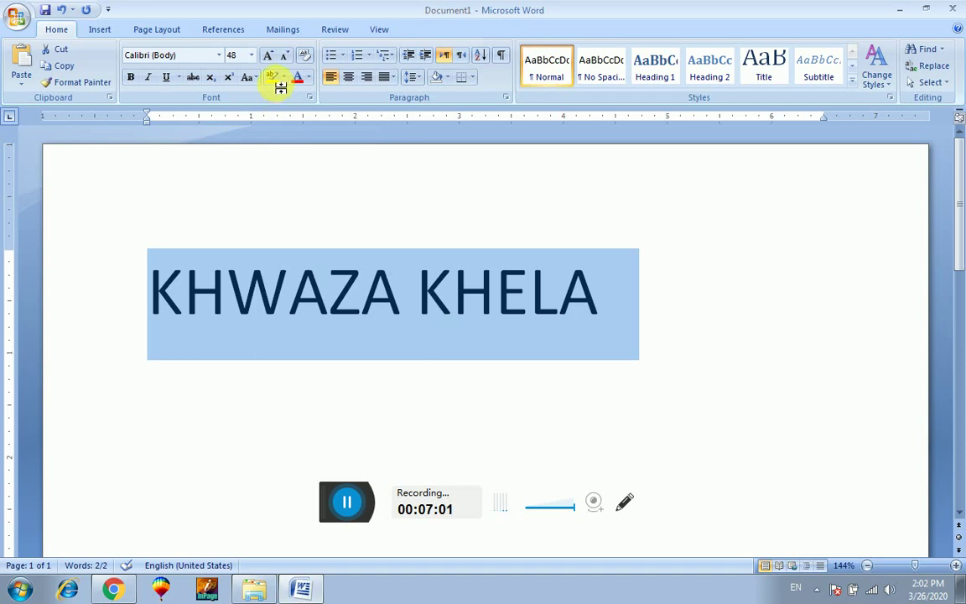
{"action": "key", "text": "Delete"}
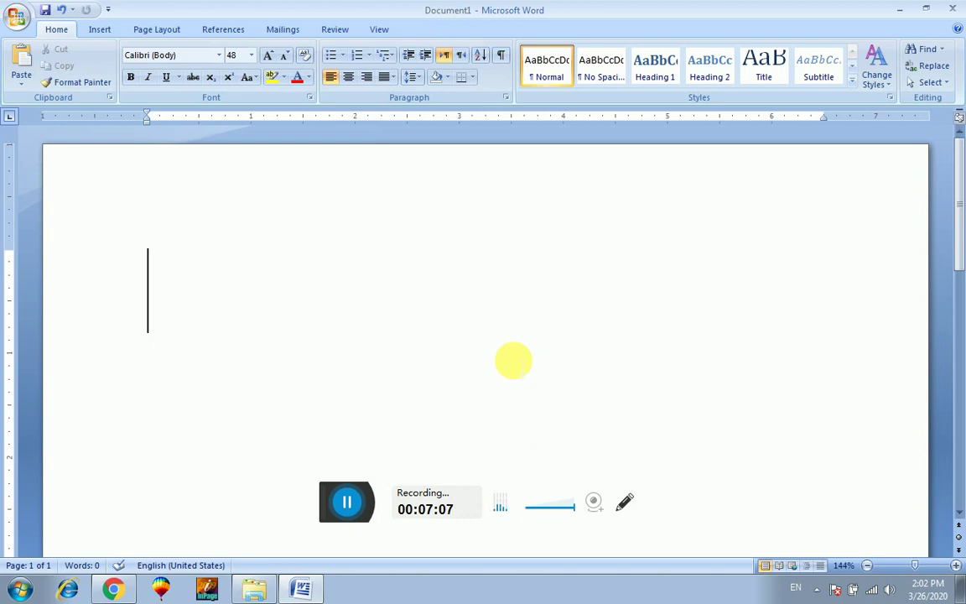
Close Document1 without saving, start a new document, and generate sample paragraphs with =rand()
{"action": "key", "text": "alt+F4"}
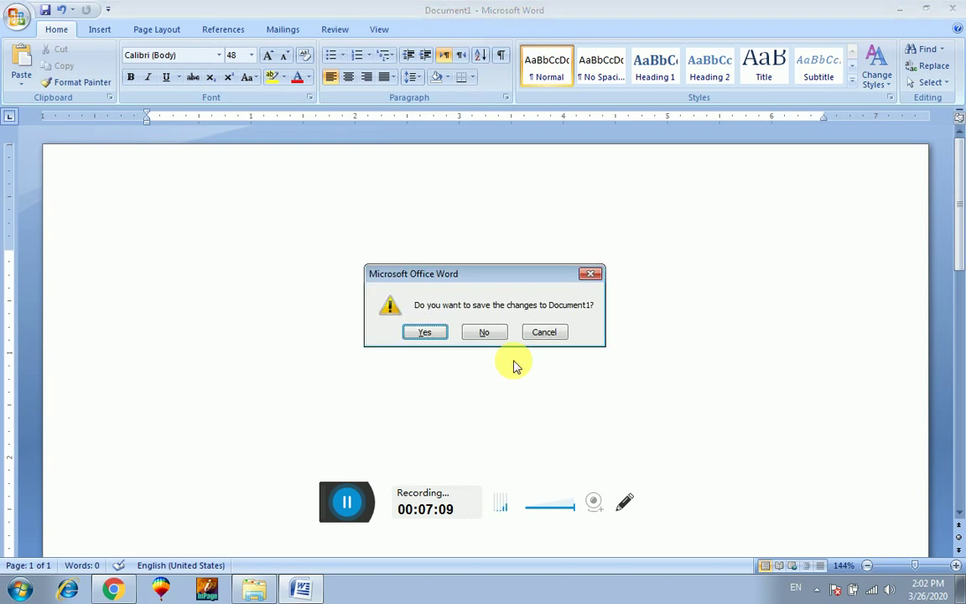
{"action": "key", "text": "n"}
{"action": "key", "text": "ctrl+n"}
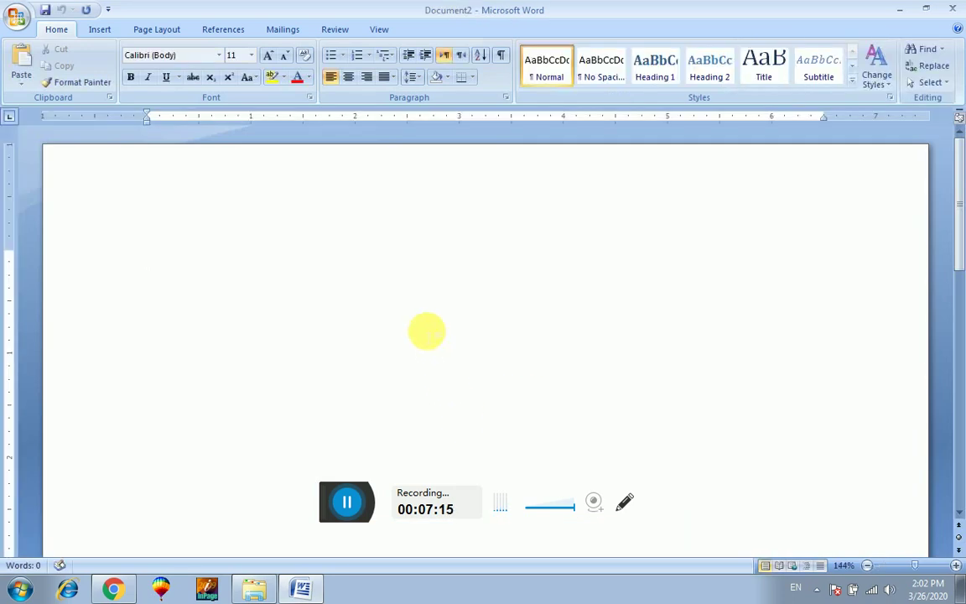
{"action": "type", "text": "=rand()"}
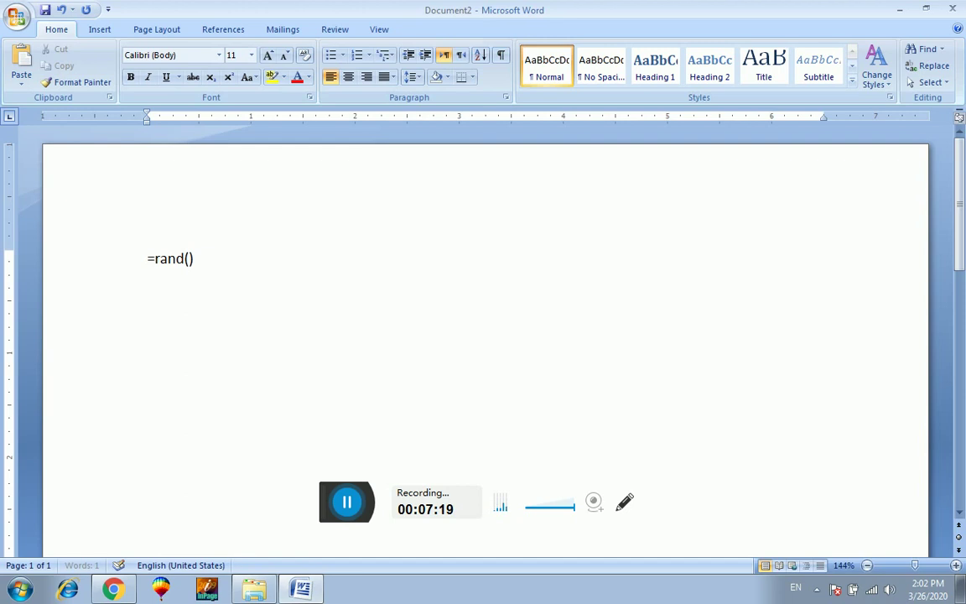
{"action": "key", "text": "Return"}
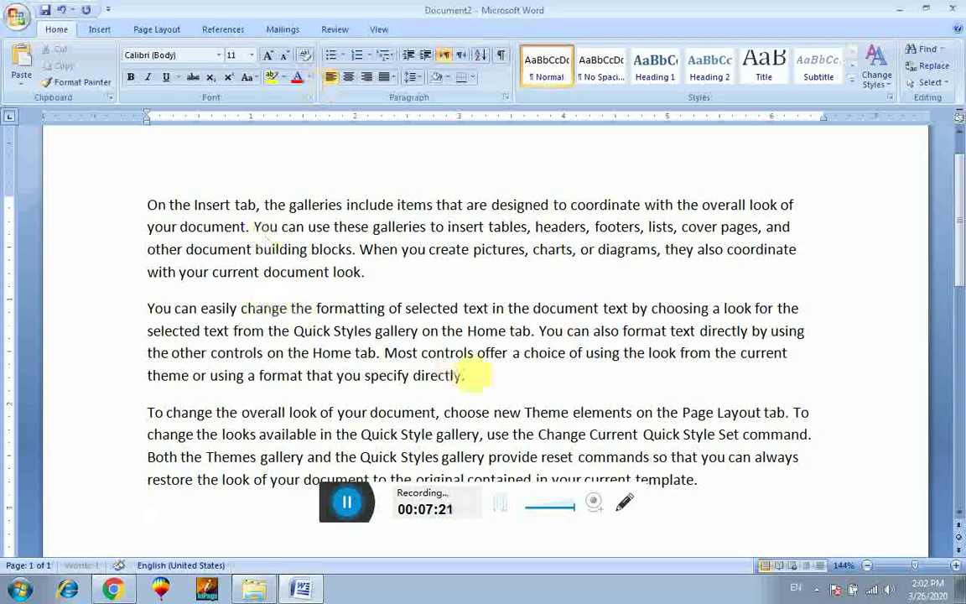
Highlight most of the second paragraph in yellow
{"action": "left_click_drag", "start_coordinate": [466, 376], "coordinate": [317, 309]}
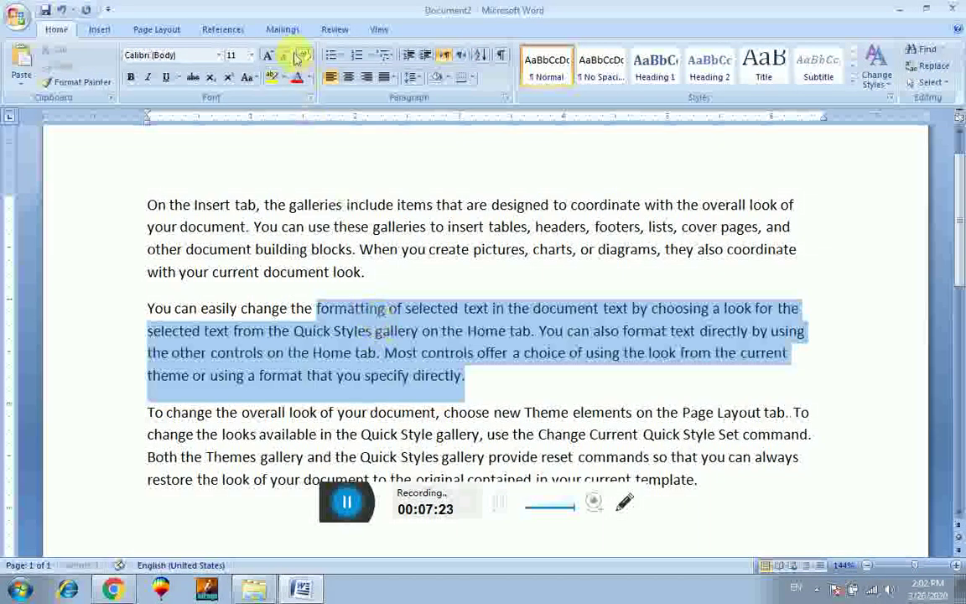
{"action": "left_click", "coordinate": [284, 78]}
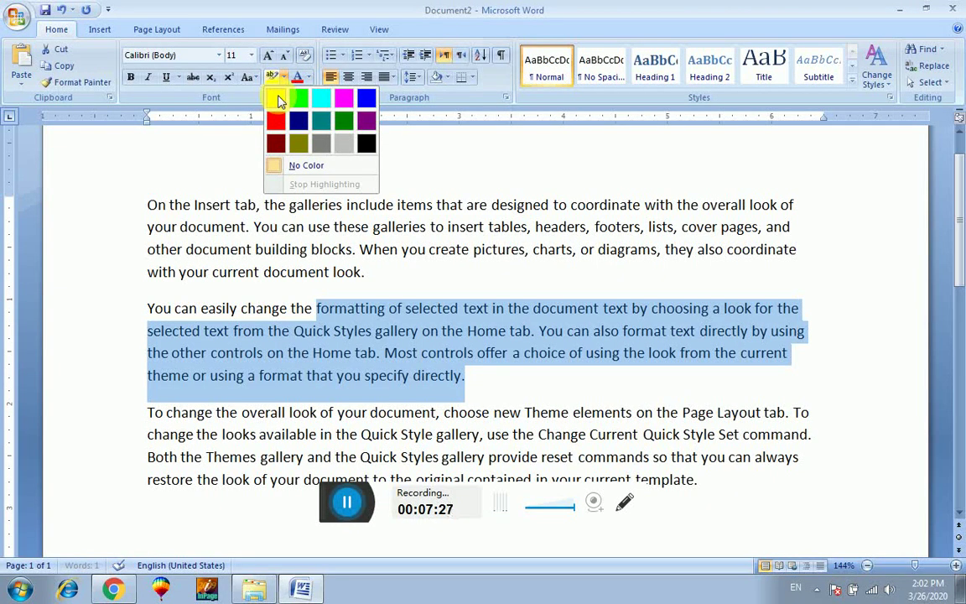
{"action": "left_click", "coordinate": [279, 101]}
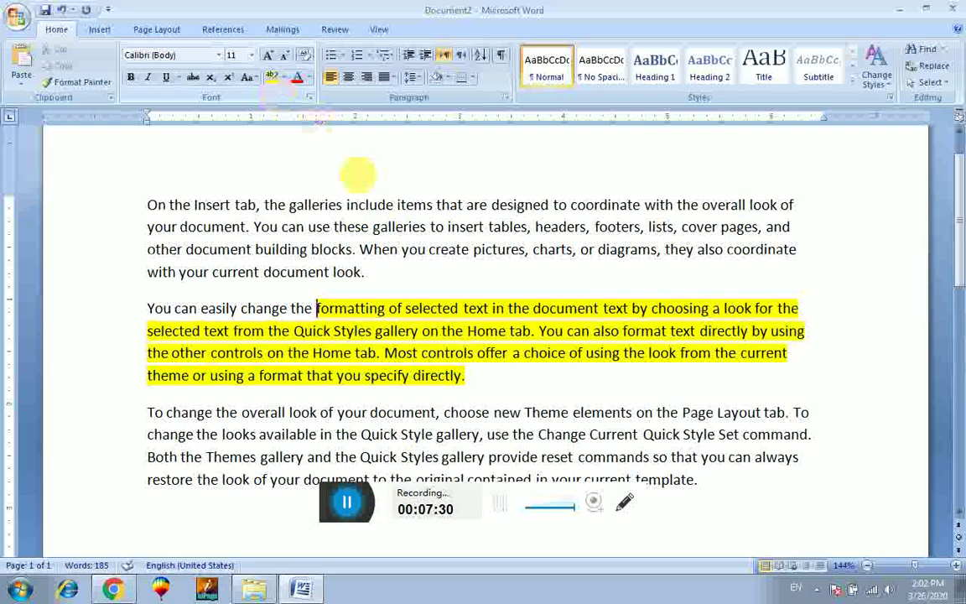
{"action": "left_click", "coordinate": [317, 308]}
Colour the first paragraph's text red
{"action": "left_click_drag", "start_coordinate": [375, 285], "coordinate": [147, 204]}
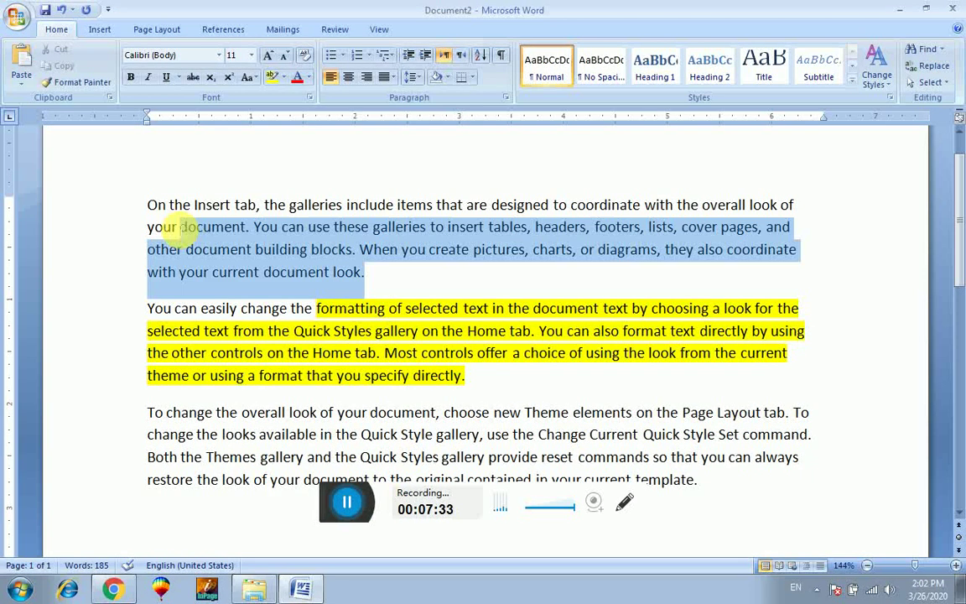
{"action": "left_click", "coordinate": [298, 78]}
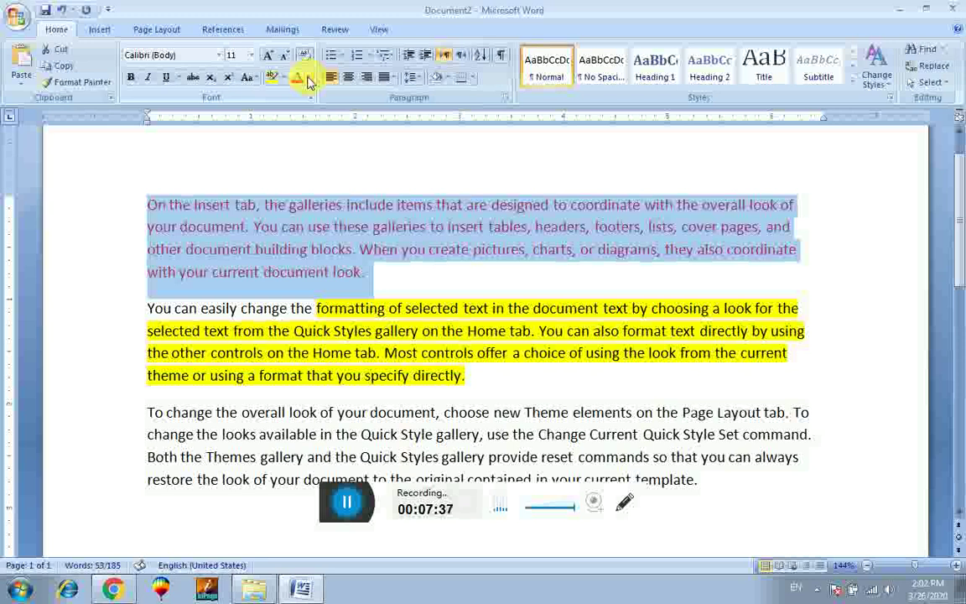
{"action": "left_click", "coordinate": [308, 78]}
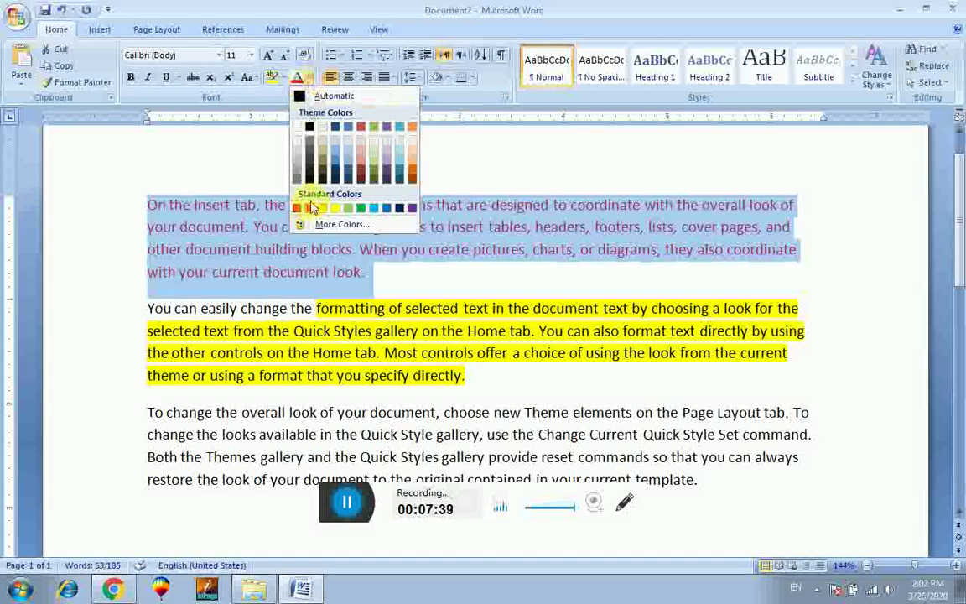
{"action": "key", "text": "Escape"}
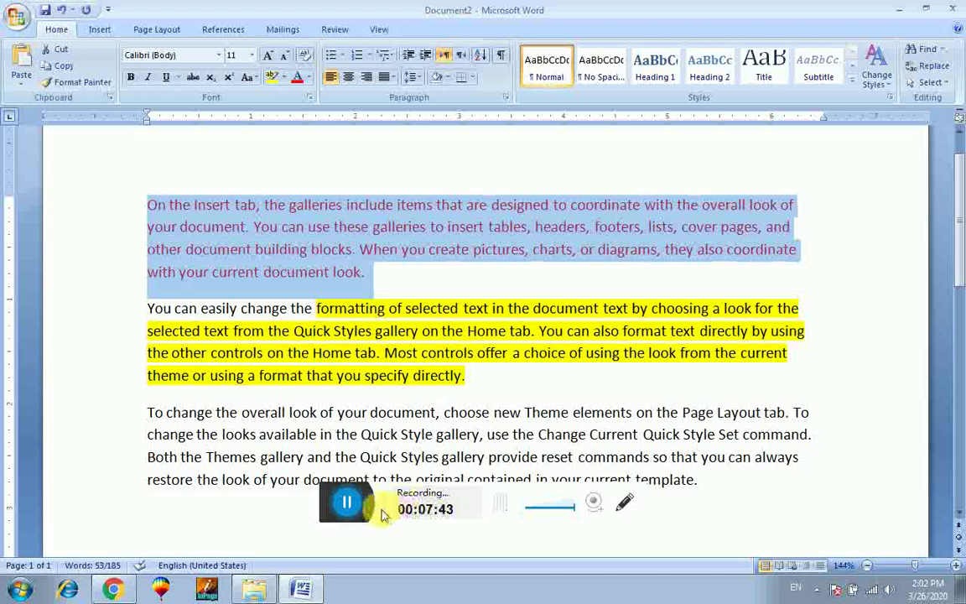
{"action": "left_click", "coordinate": [451, 415]}
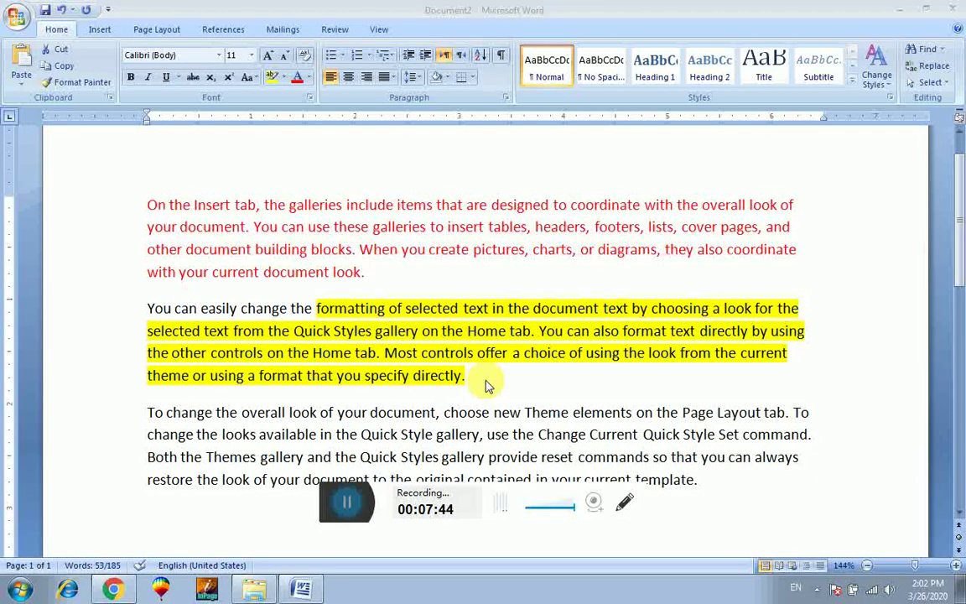